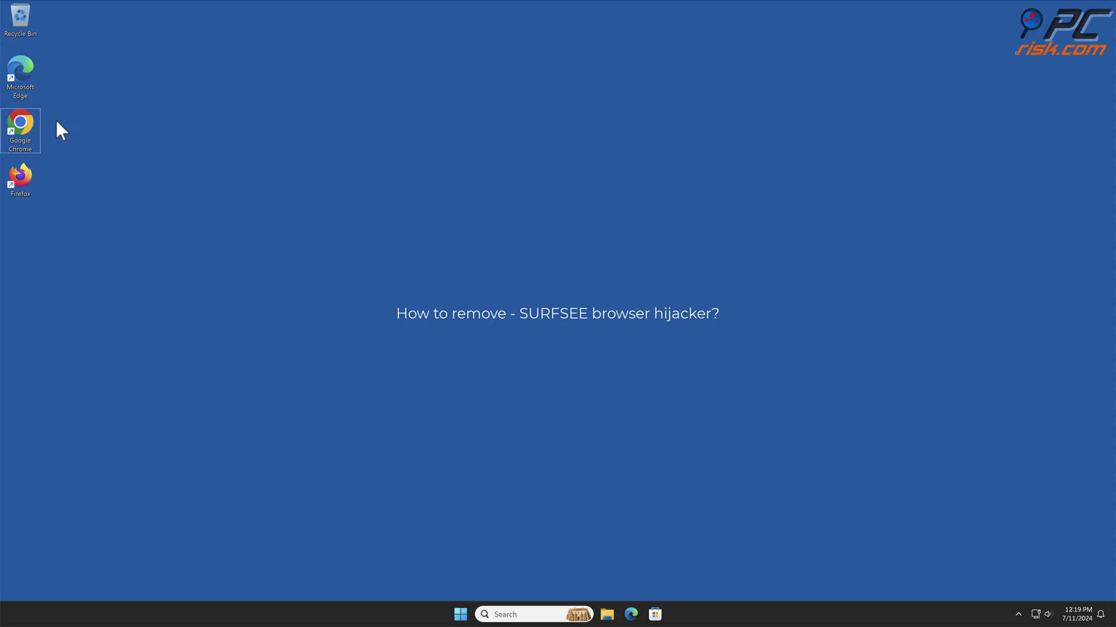
- Launch Chrome, run a test search that lands on boyu.com.tr, and open the browser menu
double_click(20, 124)
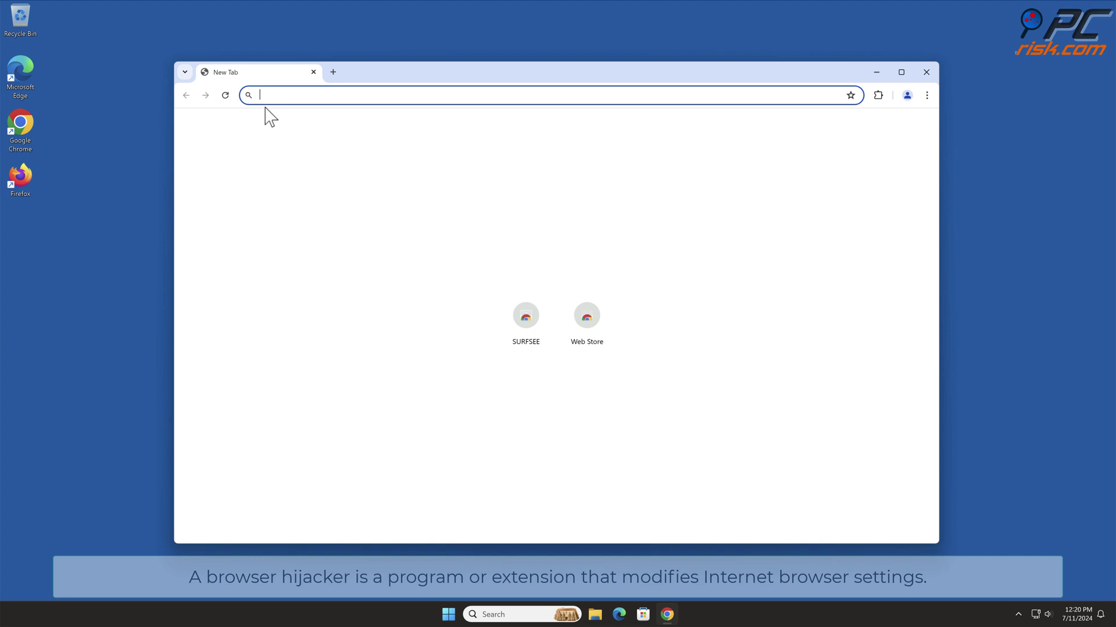
text(tes)
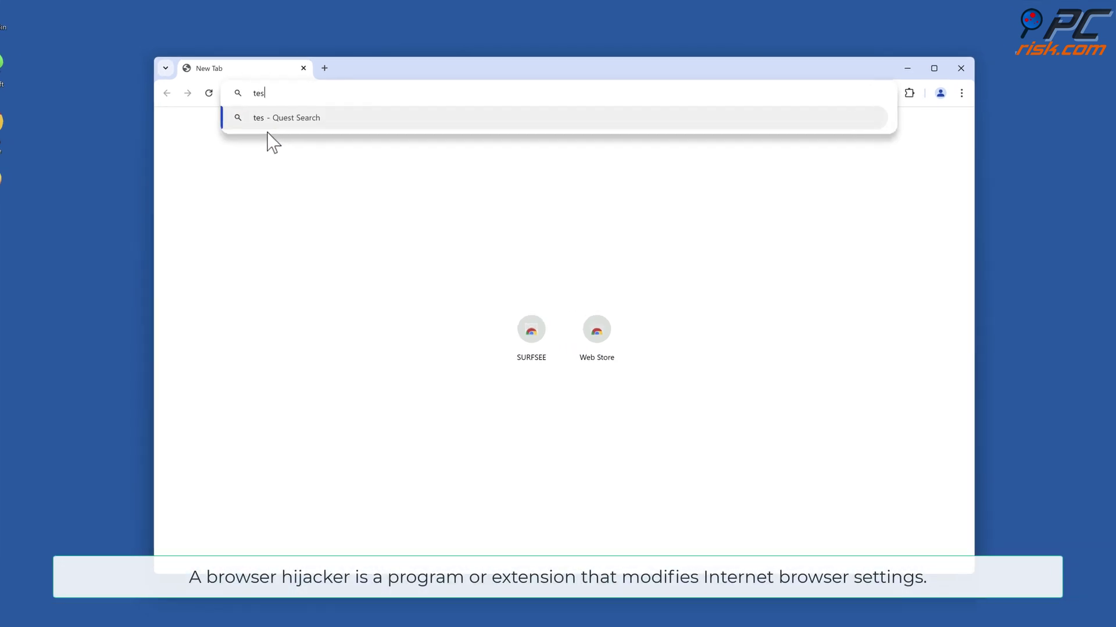
text(ting search e)
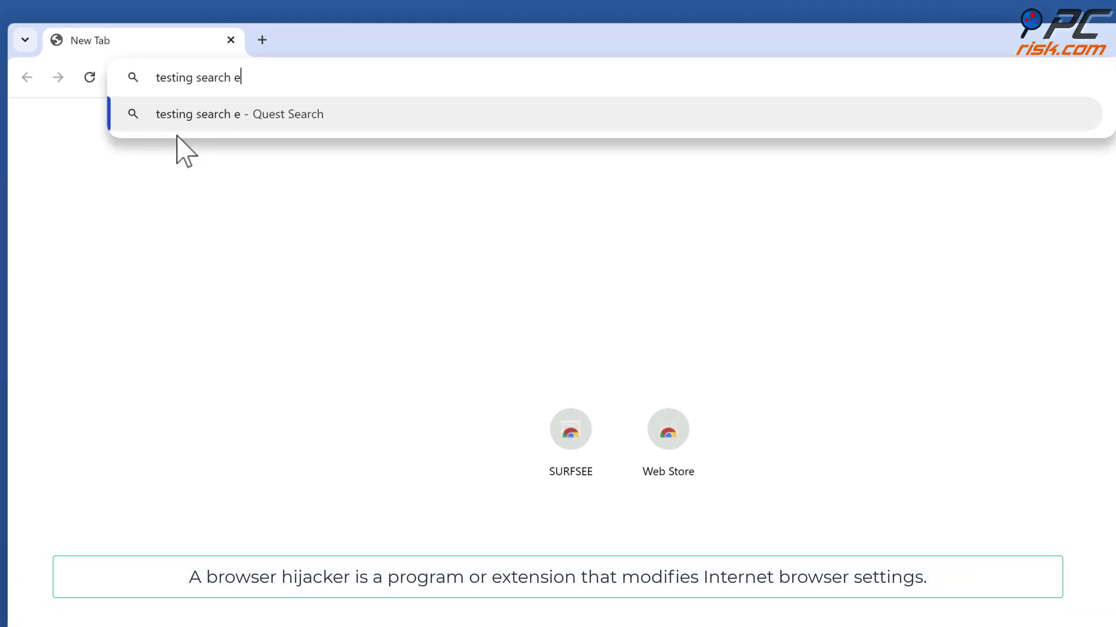
text(ngine)
key(Return)
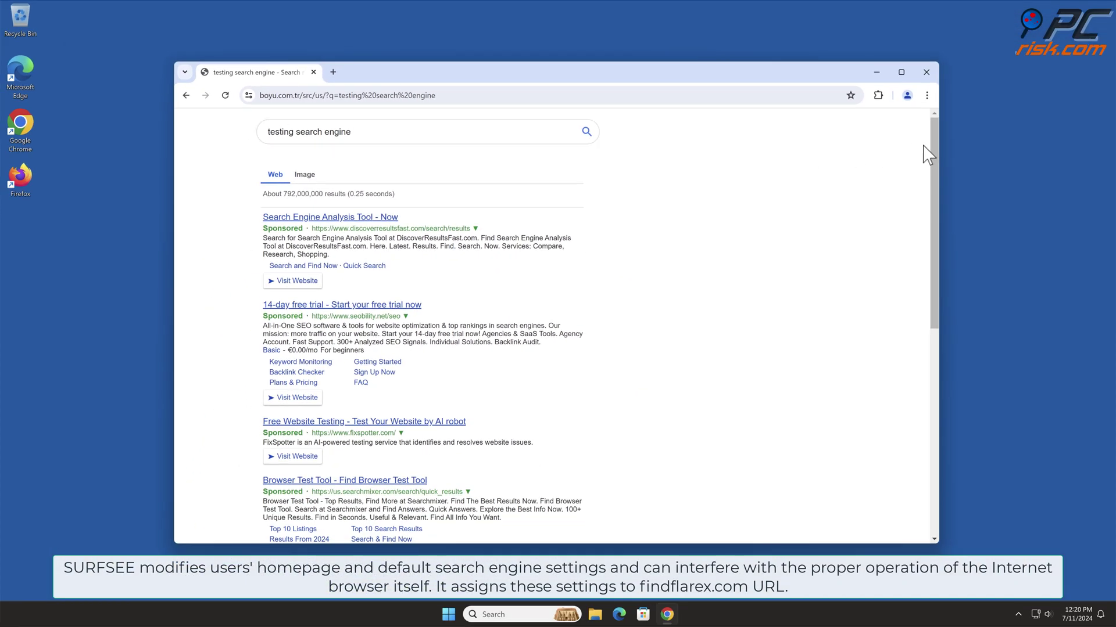
mouse_move(934, 140)
mouse_down()
mouse_move(936, 380)
mouse_move(931, 151)
mouse_up()
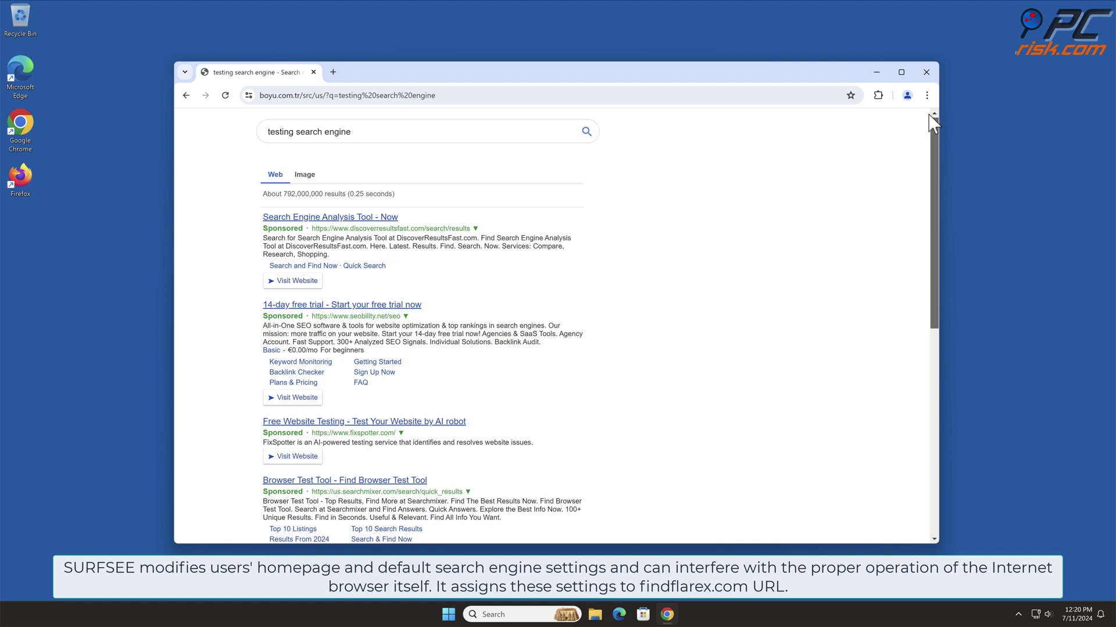
click(926, 97)
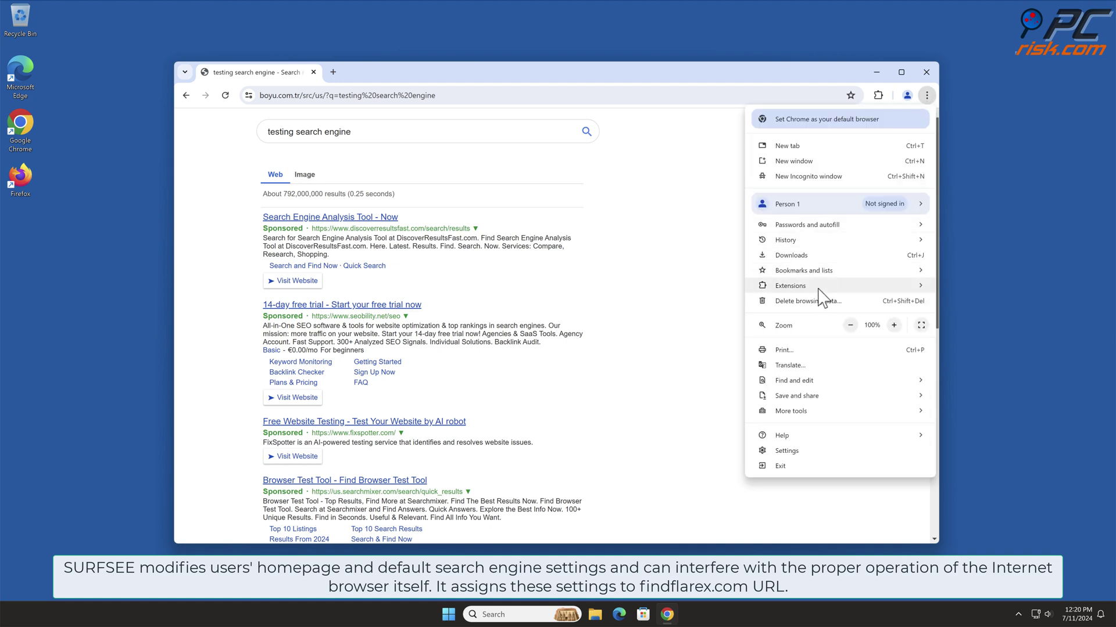
mouse_move(790, 287)
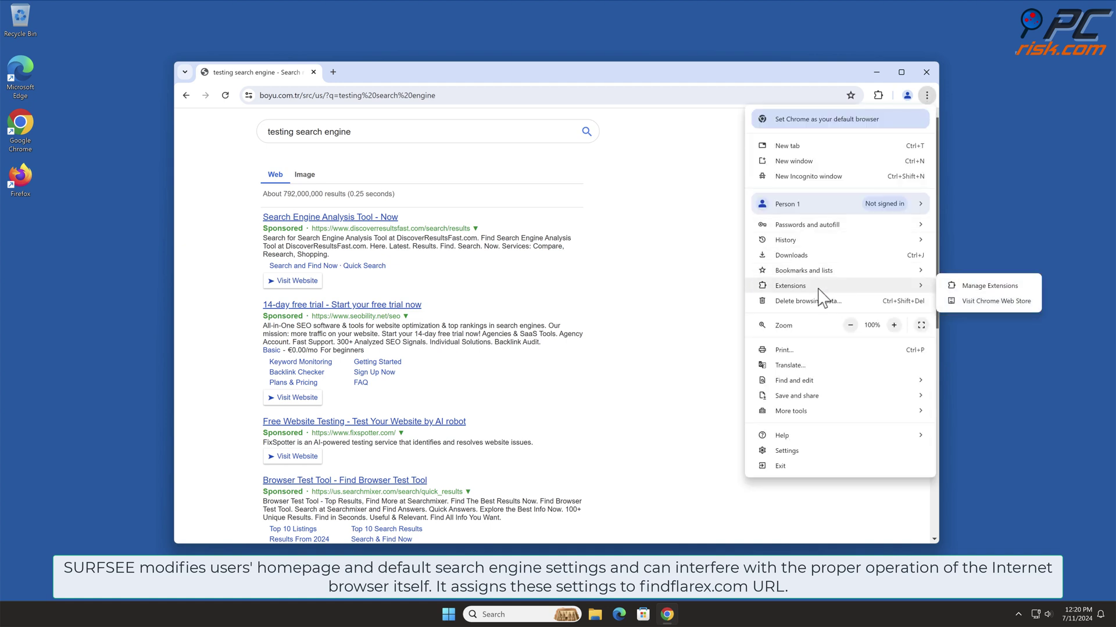
- Open Manage Extensions to show the enabled SURFSEE extension on chrome://extensions
click(1017, 286)
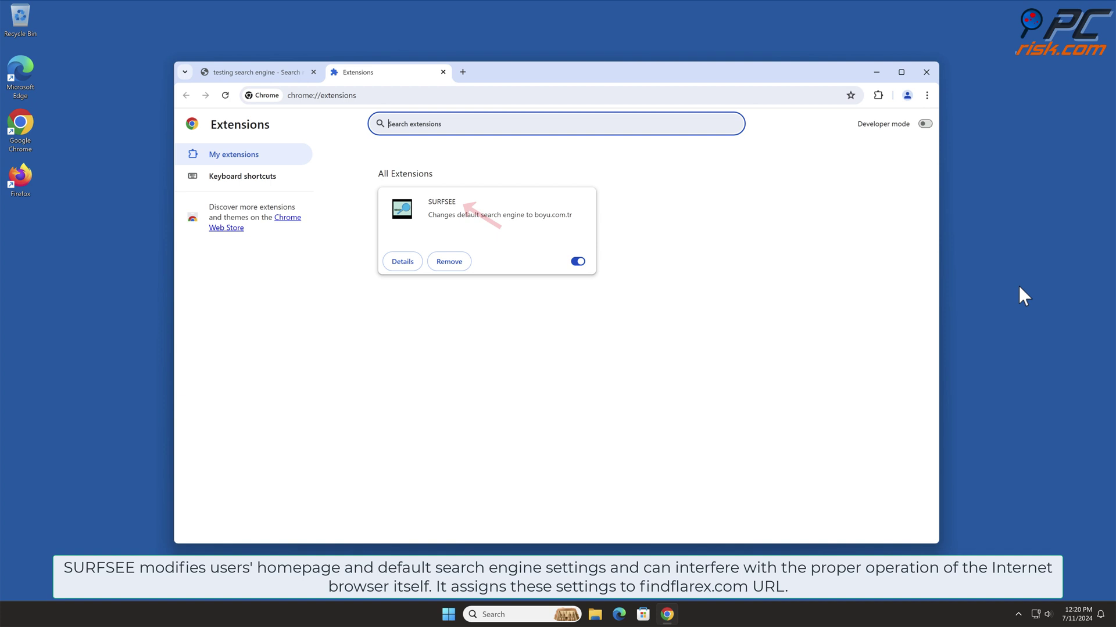
click(1018, 285)
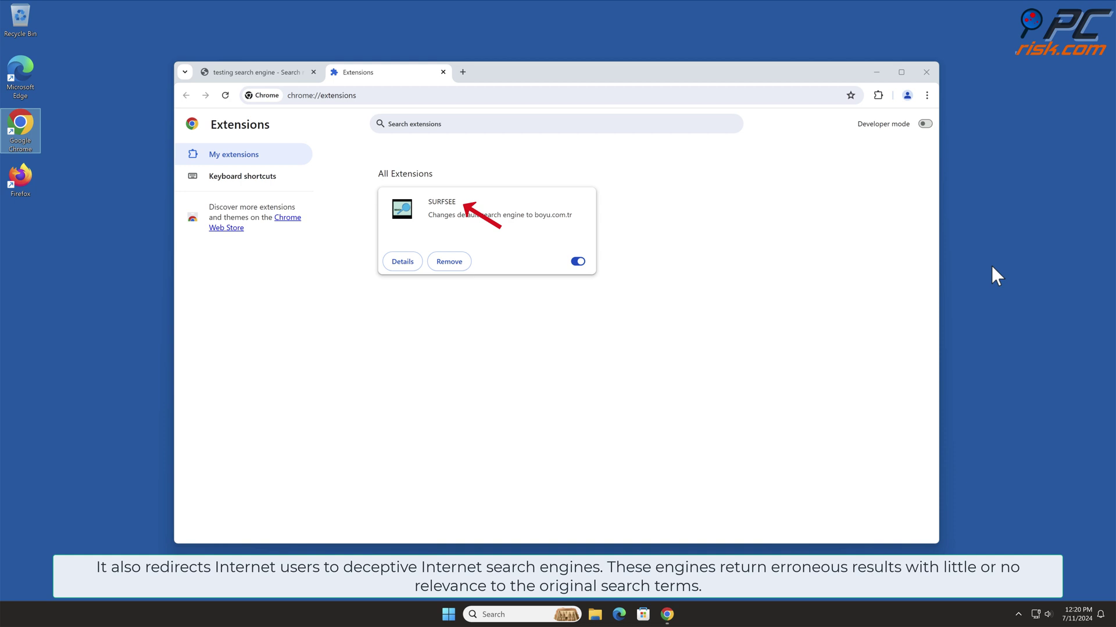
- Check Manage search engines, where SURFSEE controls the Quest default, then close Chrome
click(926, 95)
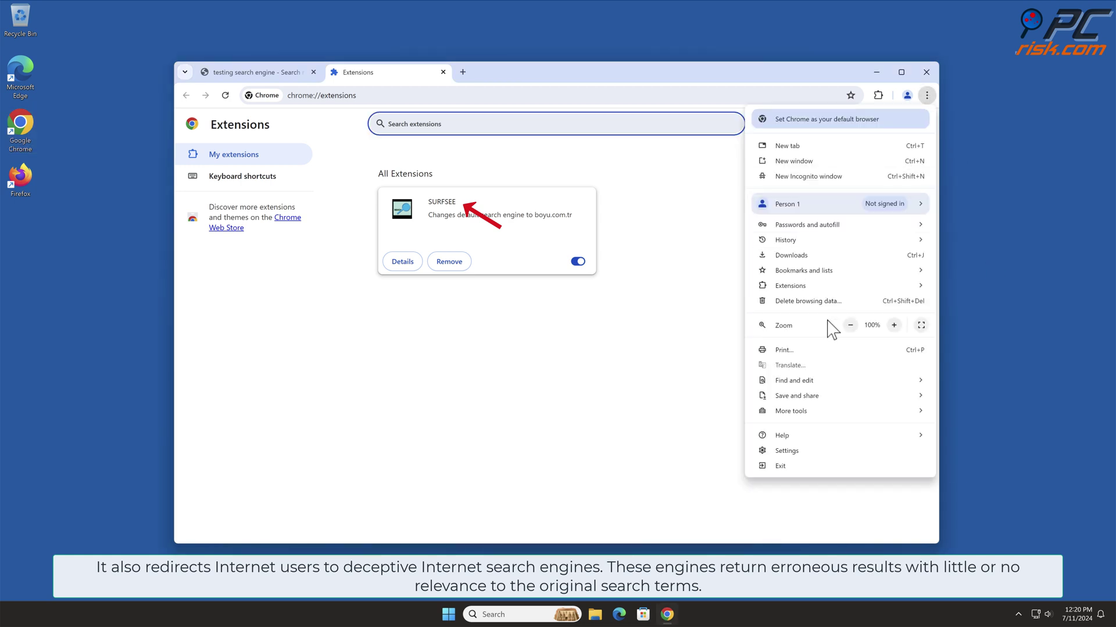
click(801, 451)
click(262, 270)
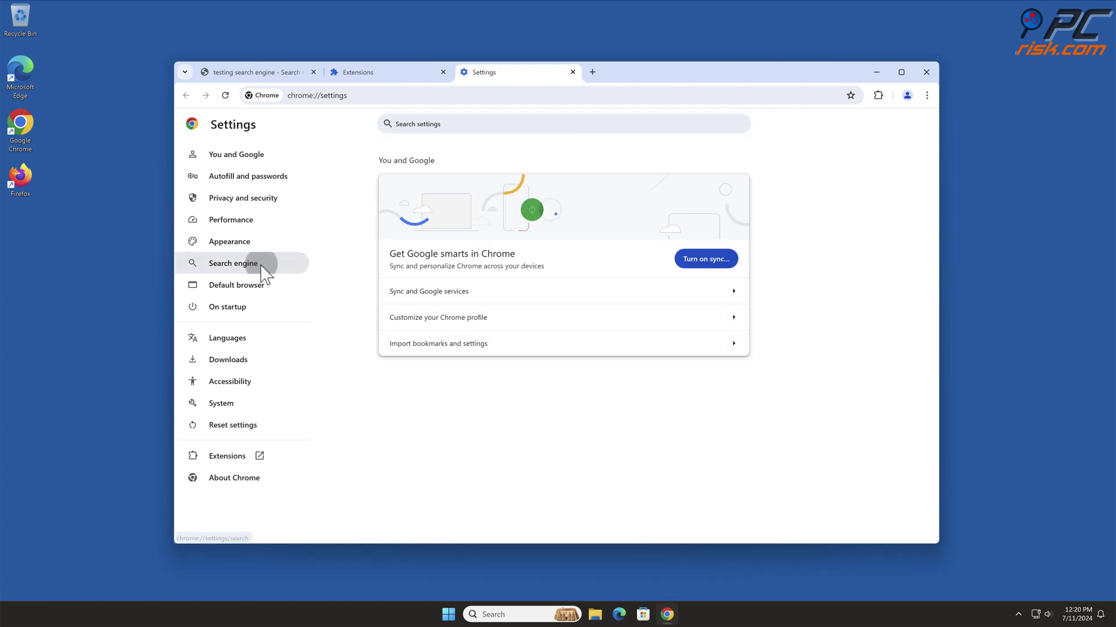
click(732, 292)
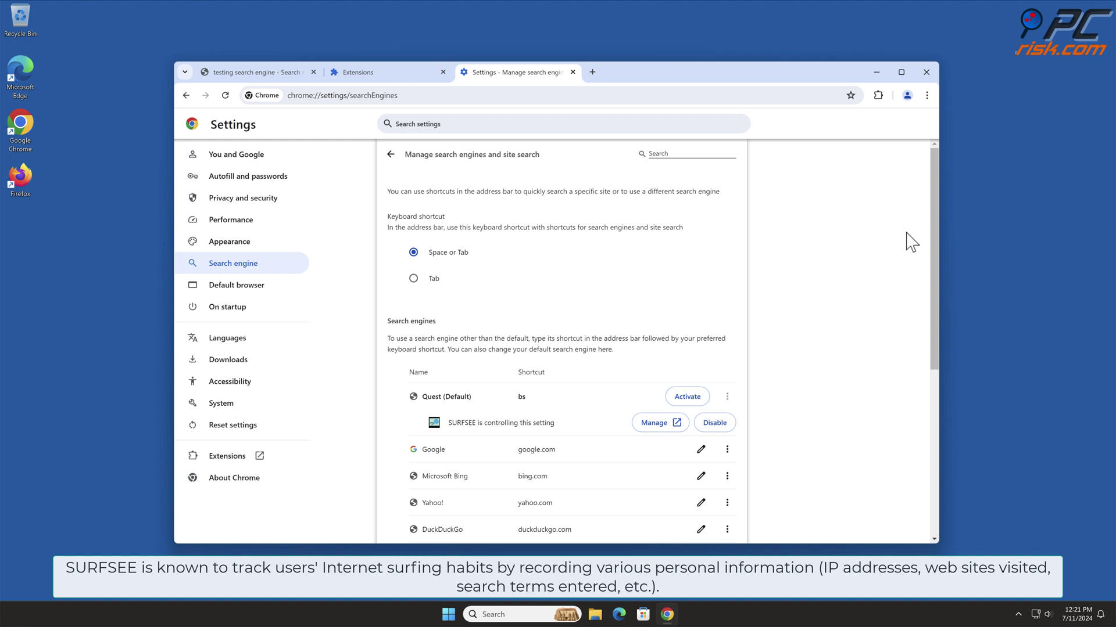
drag(931, 218, 927, 317)
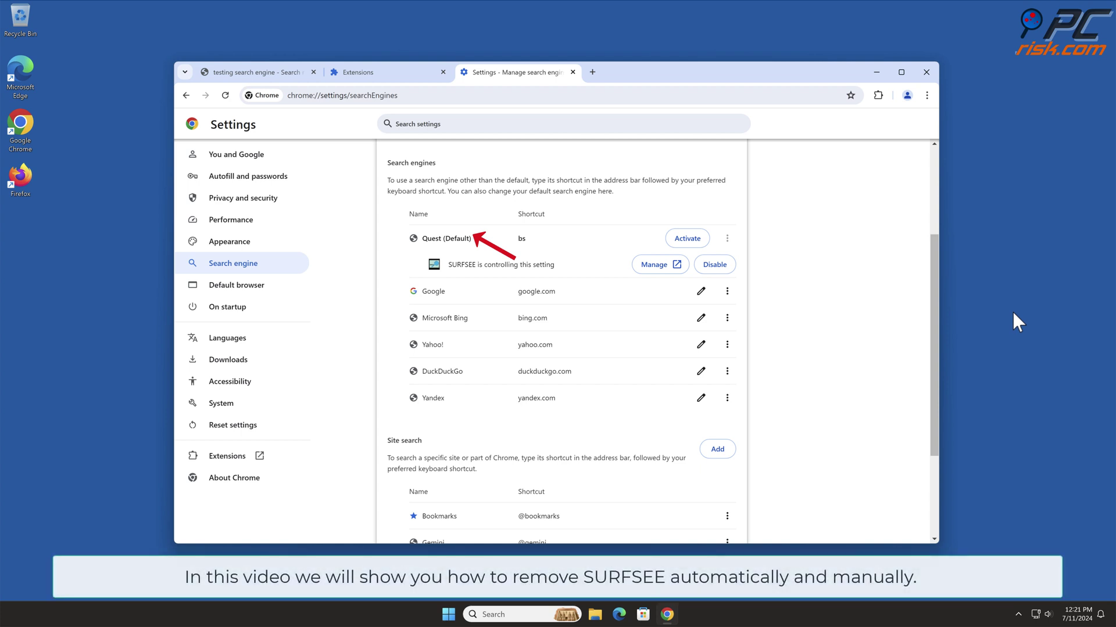
click(925, 72)
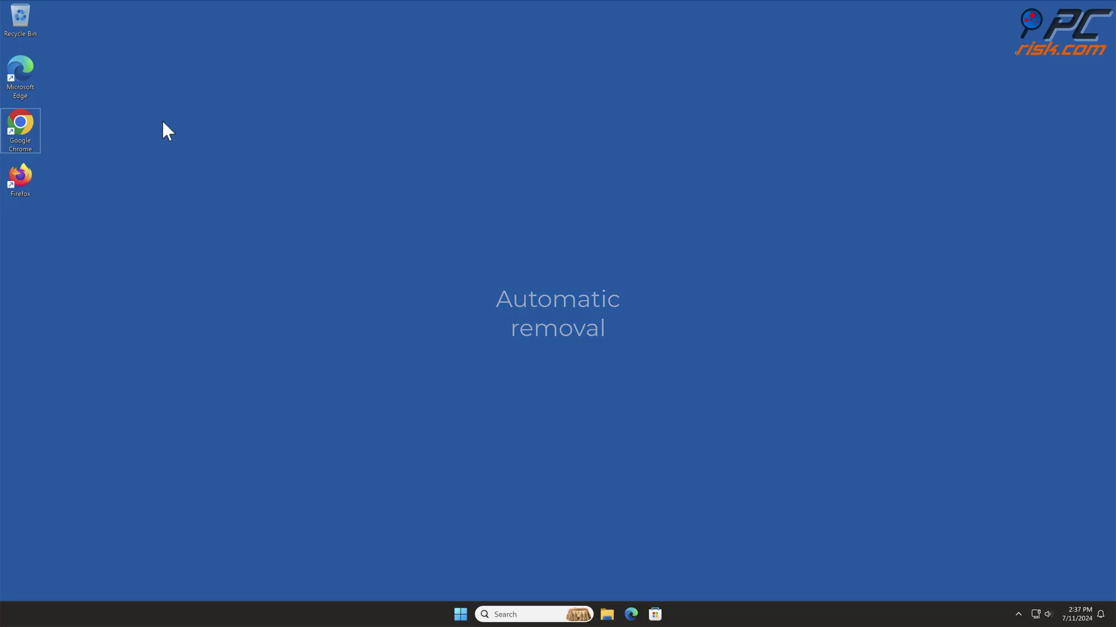
double_click(21, 126)
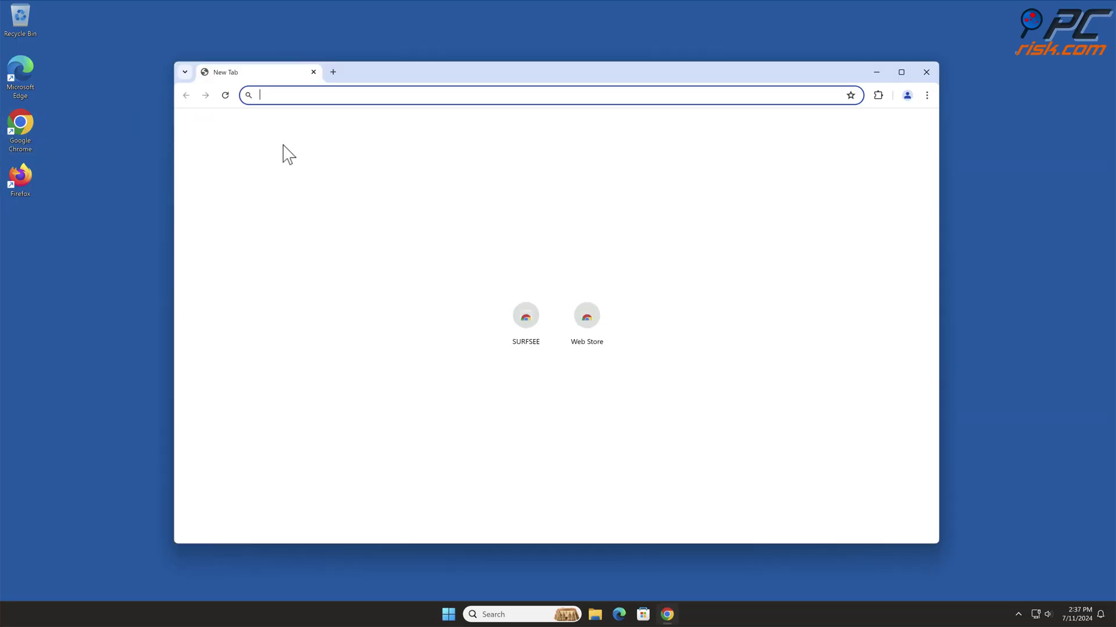
text(www.combocle)
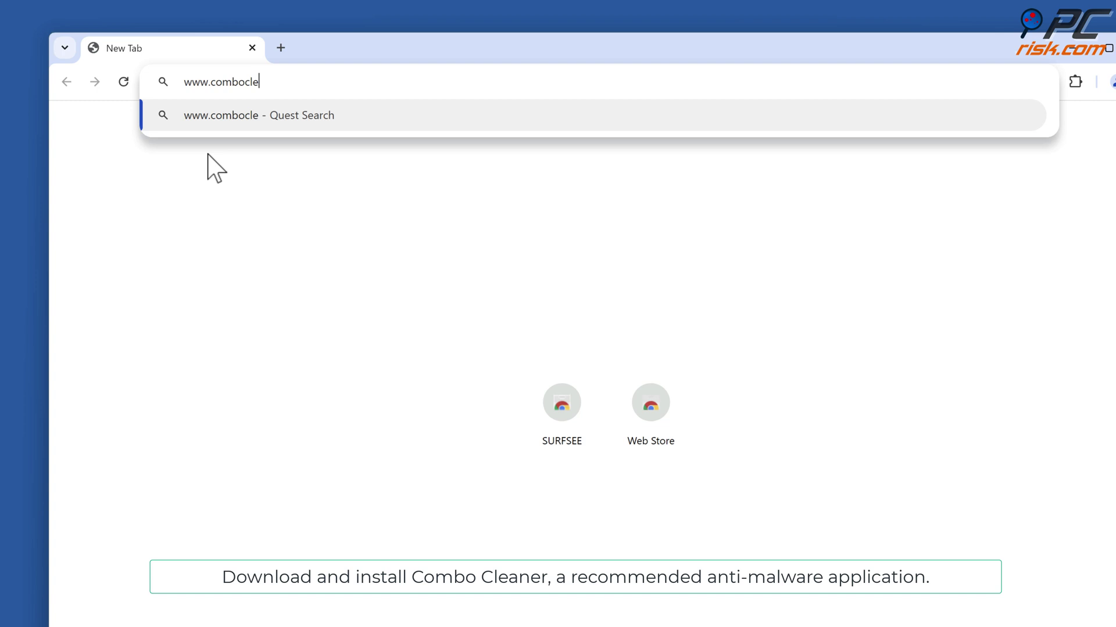
text(aner.com)
key(Return)
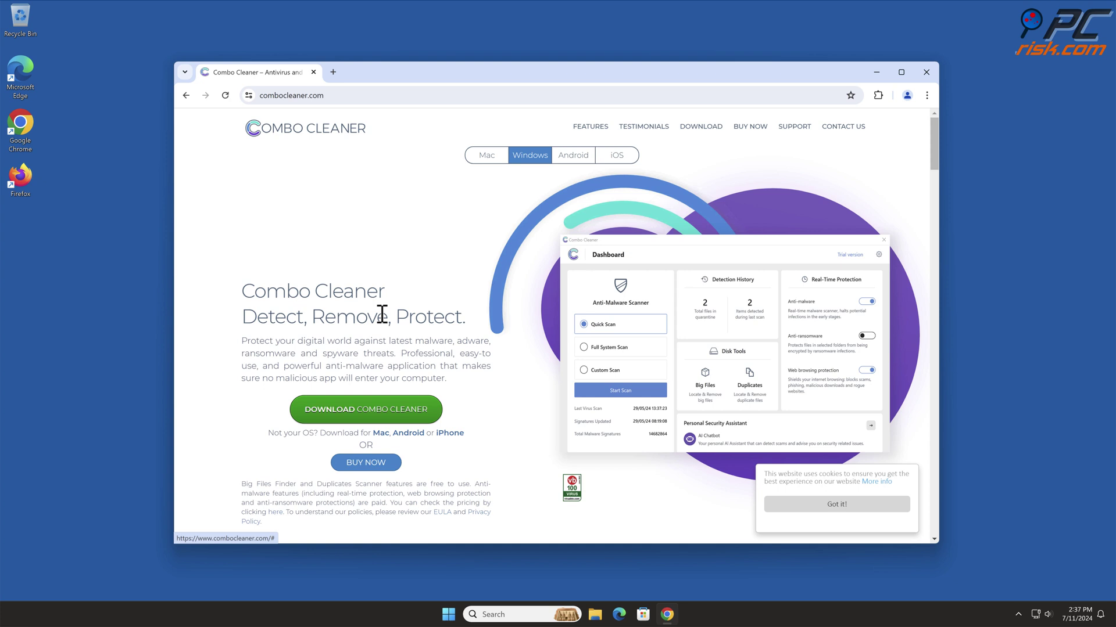
- Download CCSetup.exe and install Combo Cleaner through the UAC prompt, Next and Finish
click(432, 409)
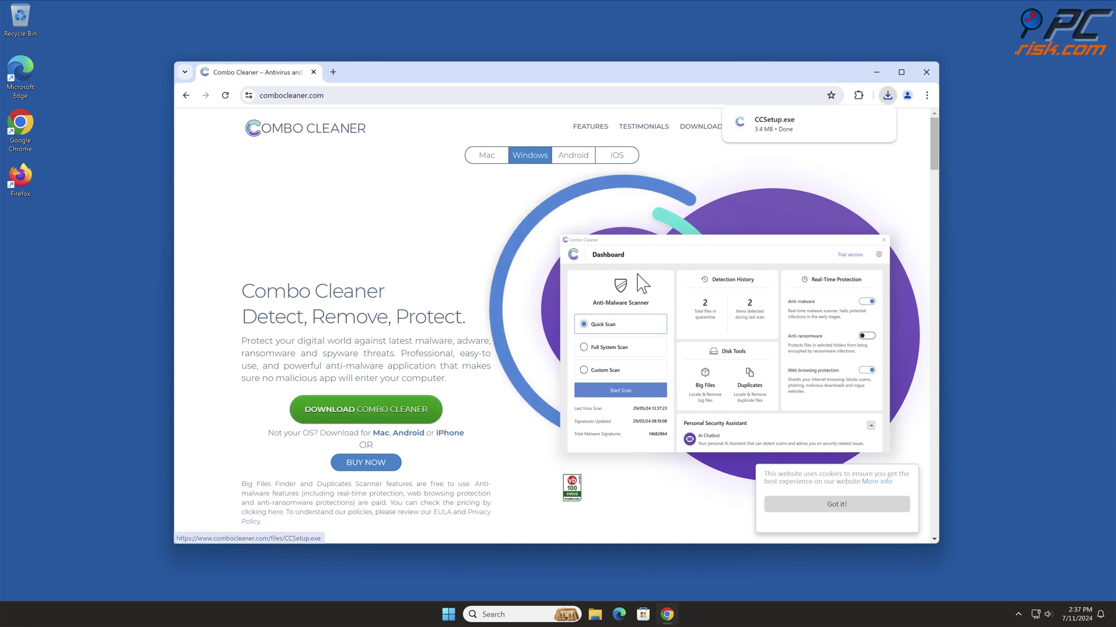
click(787, 130)
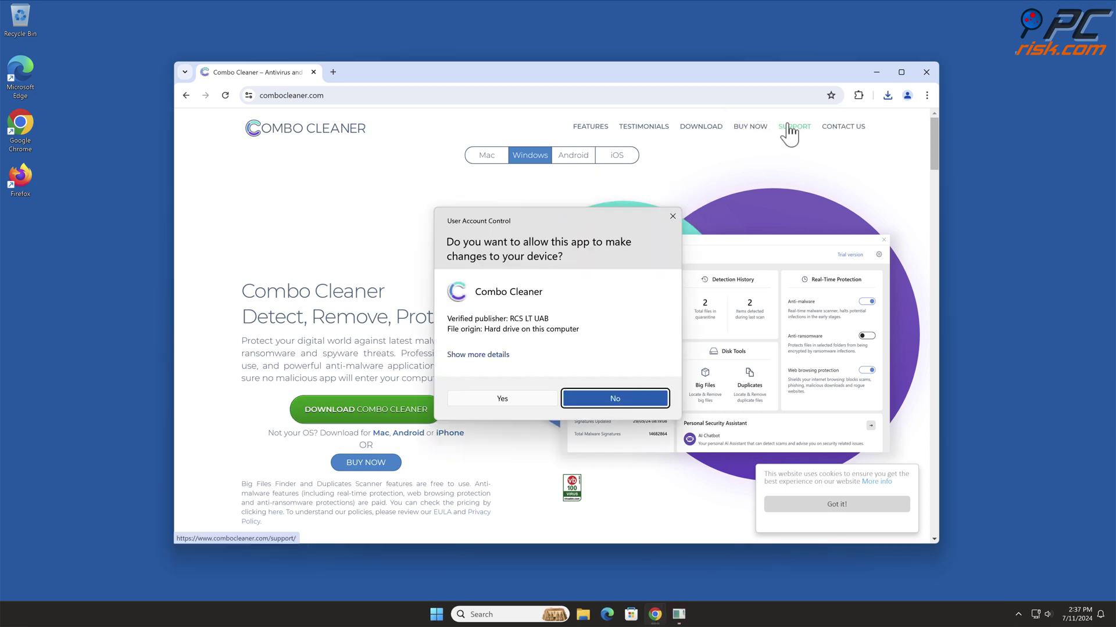
click(506, 401)
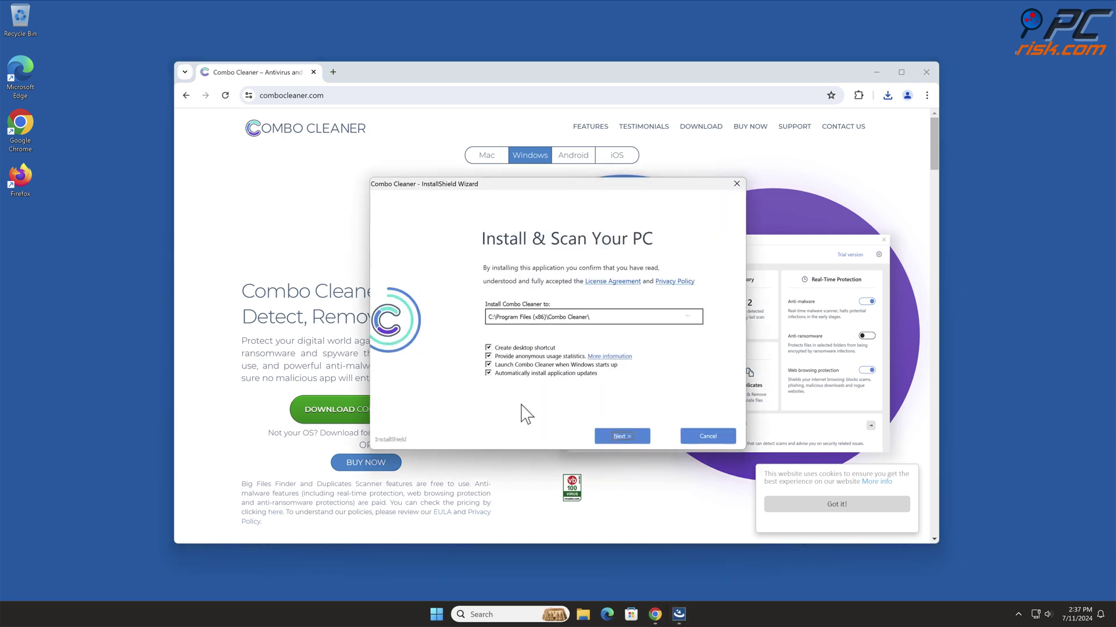
click(636, 439)
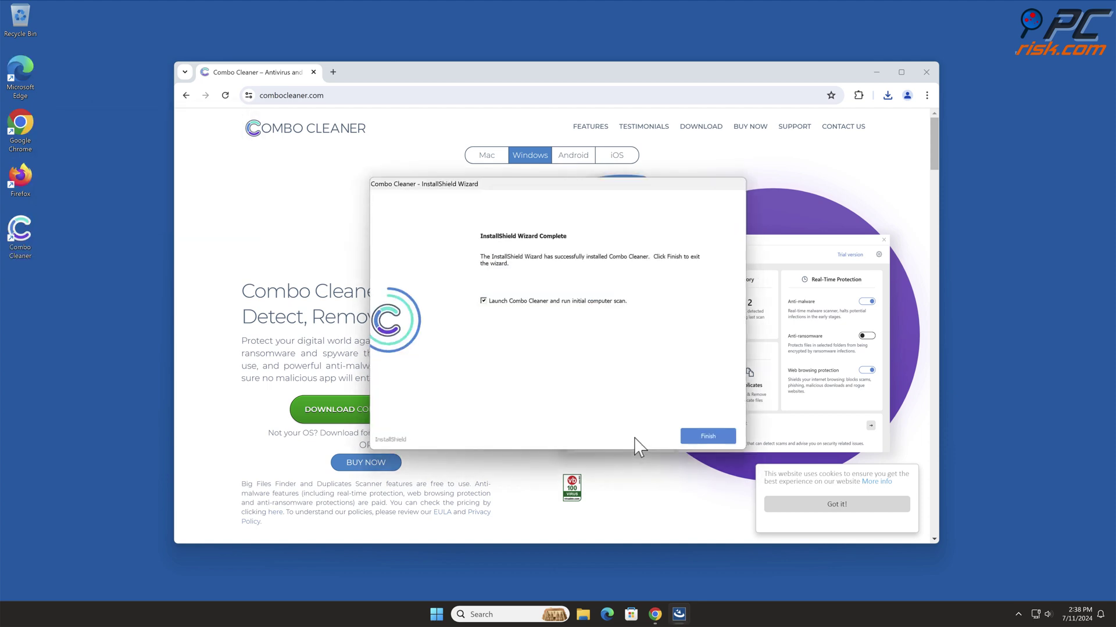
click(707, 435)
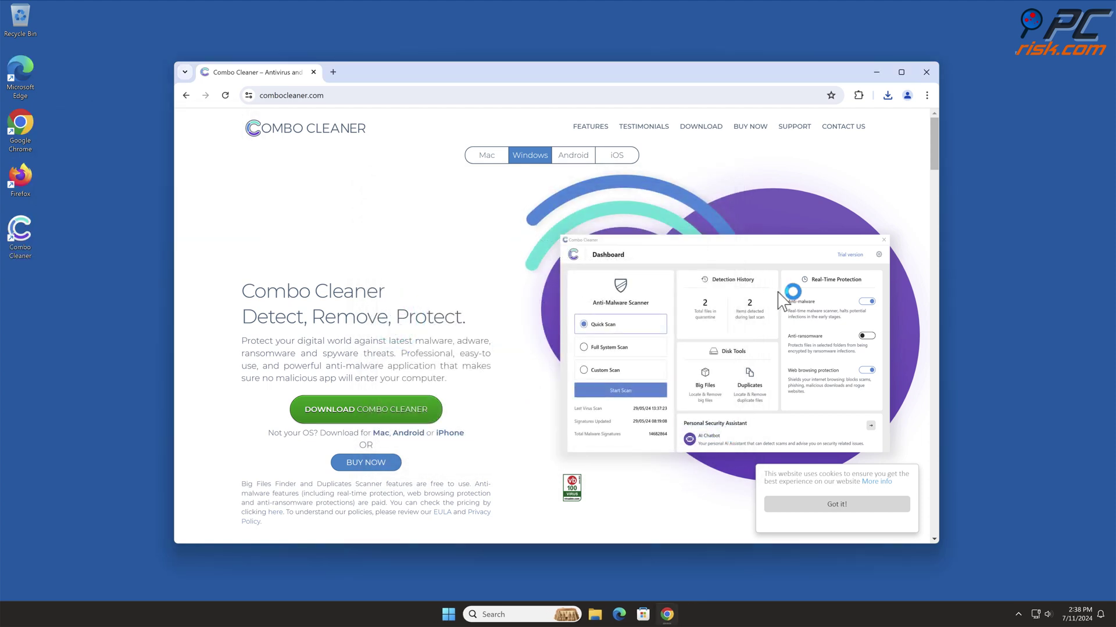
- Close Chrome, remove the scanned SURFSEE threat with an activation key, and dismiss the summary
click(923, 73)
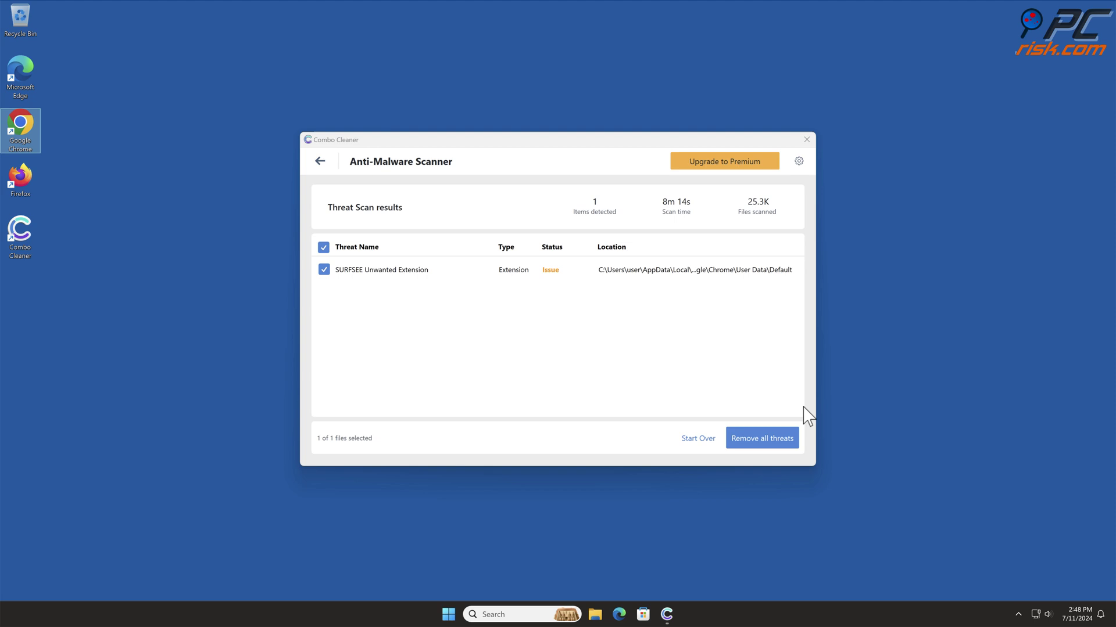
click(783, 440)
click(443, 427)
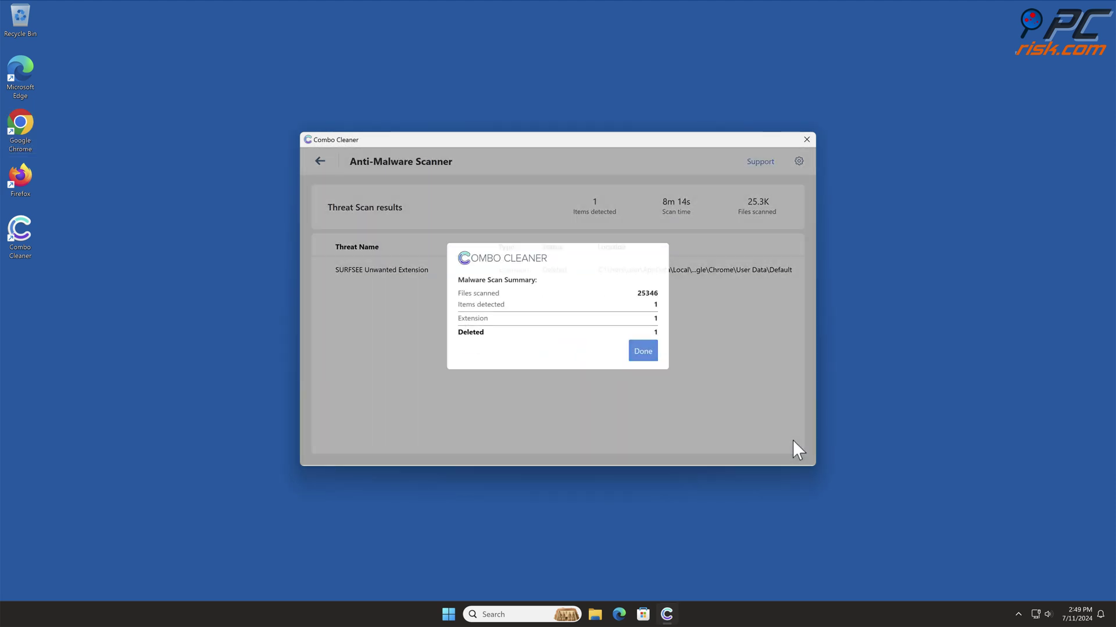
click(643, 349)
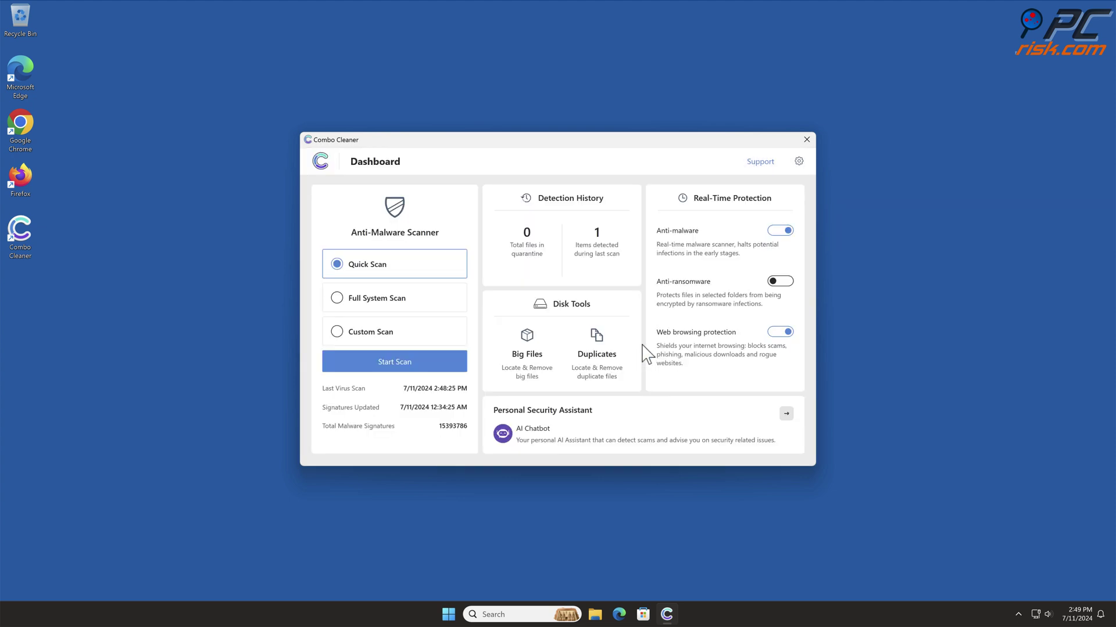
- Close the Combo Cleaner window
click(806, 139)
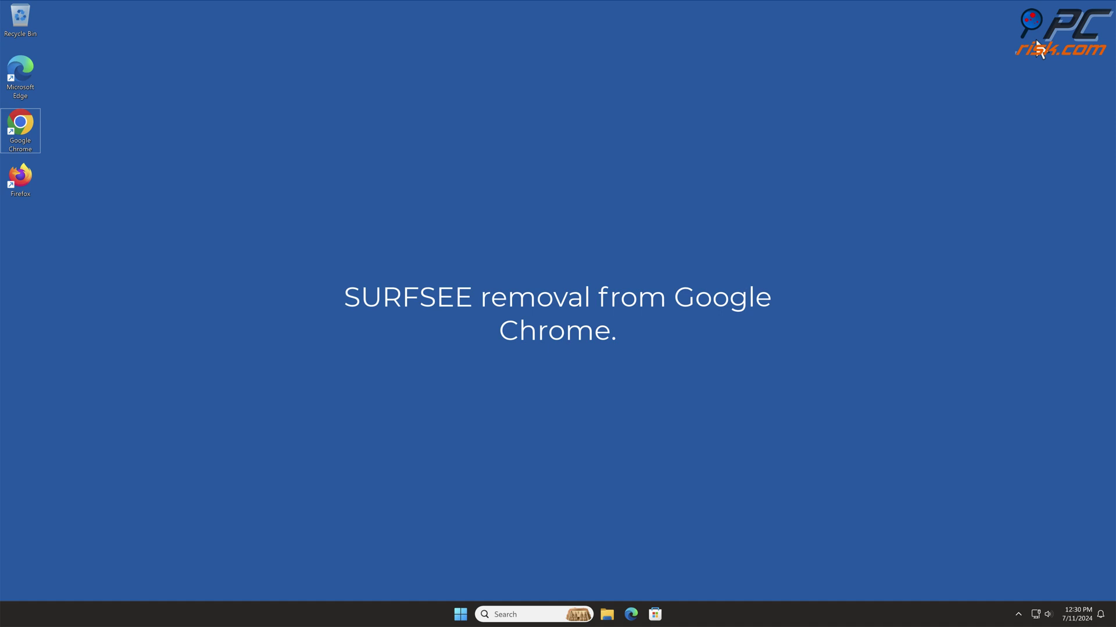
- Relaunch Chrome and remove SURFSEE from Manage Extensions, confirming the removal
double_click(22, 121)
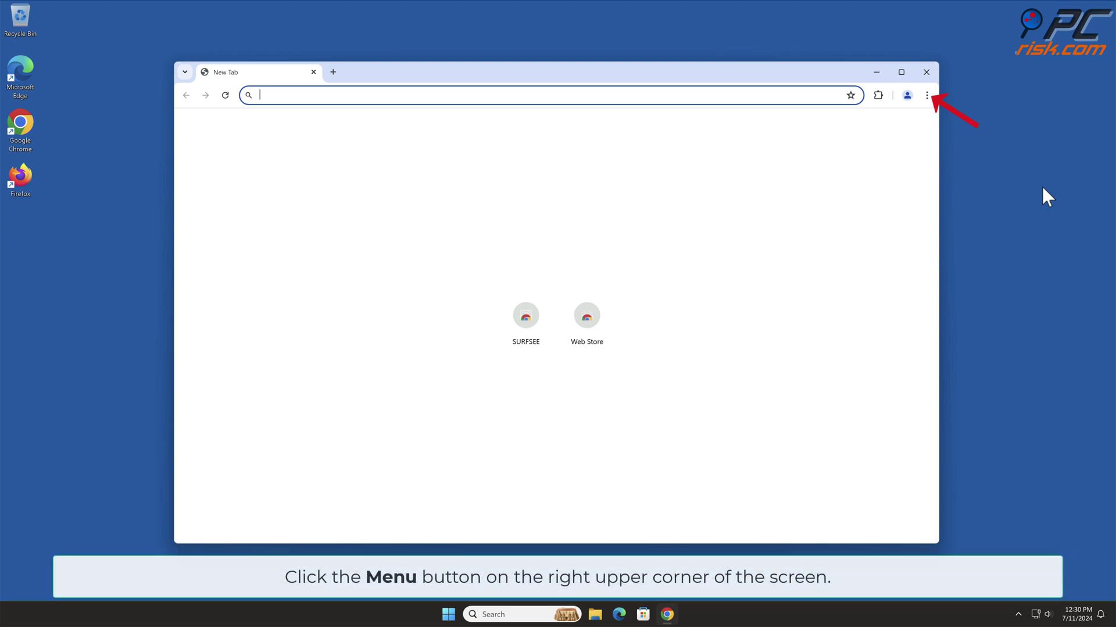
click(927, 95)
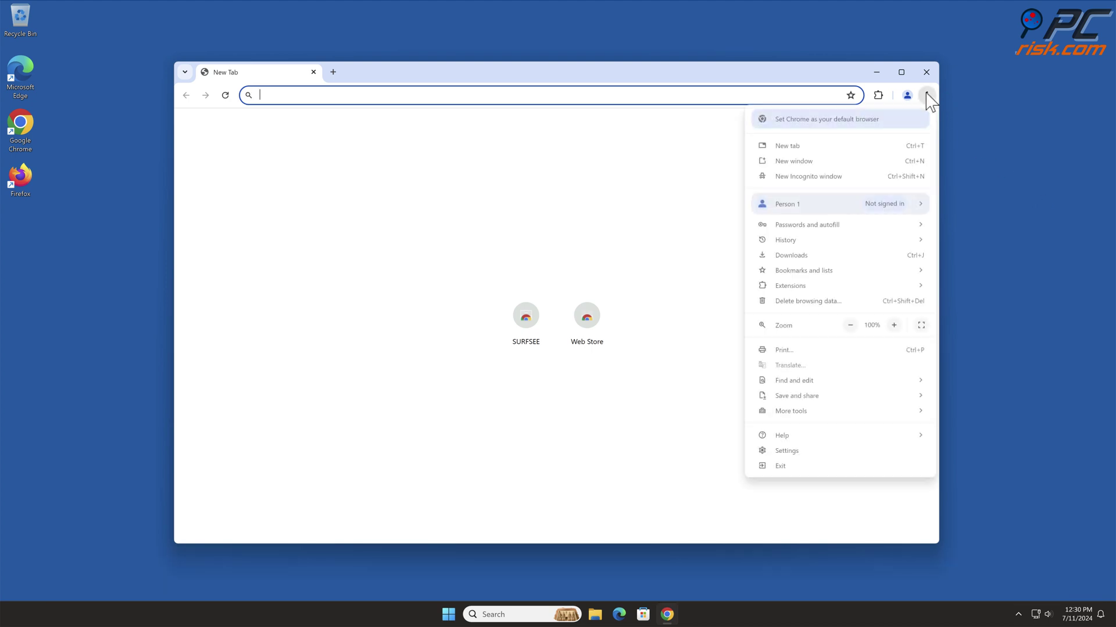
mouse_move(791, 286)
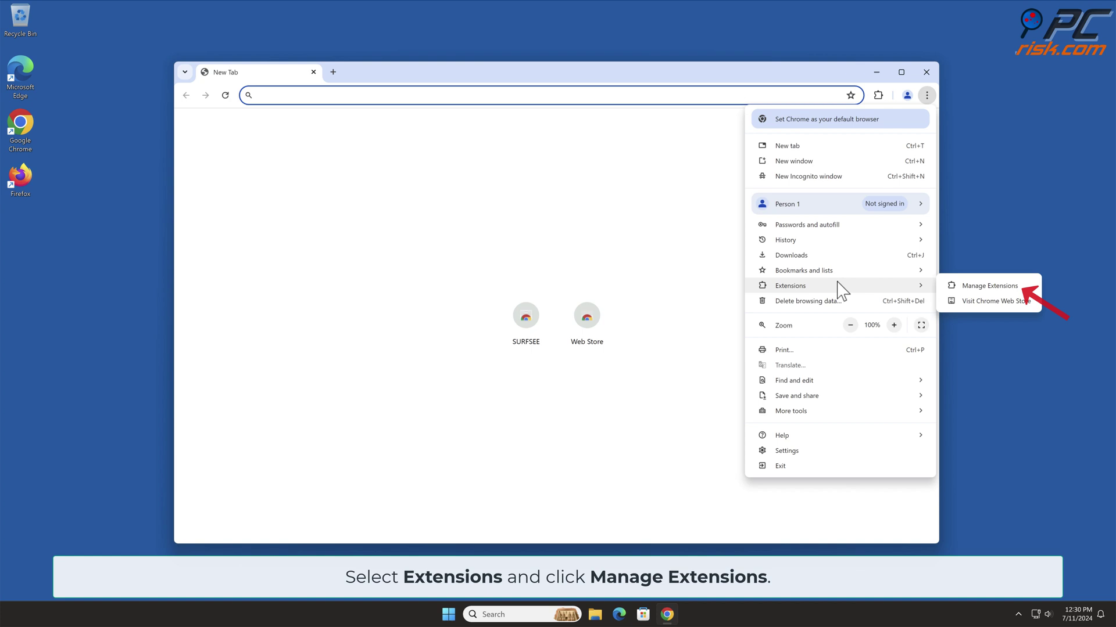
click(1016, 286)
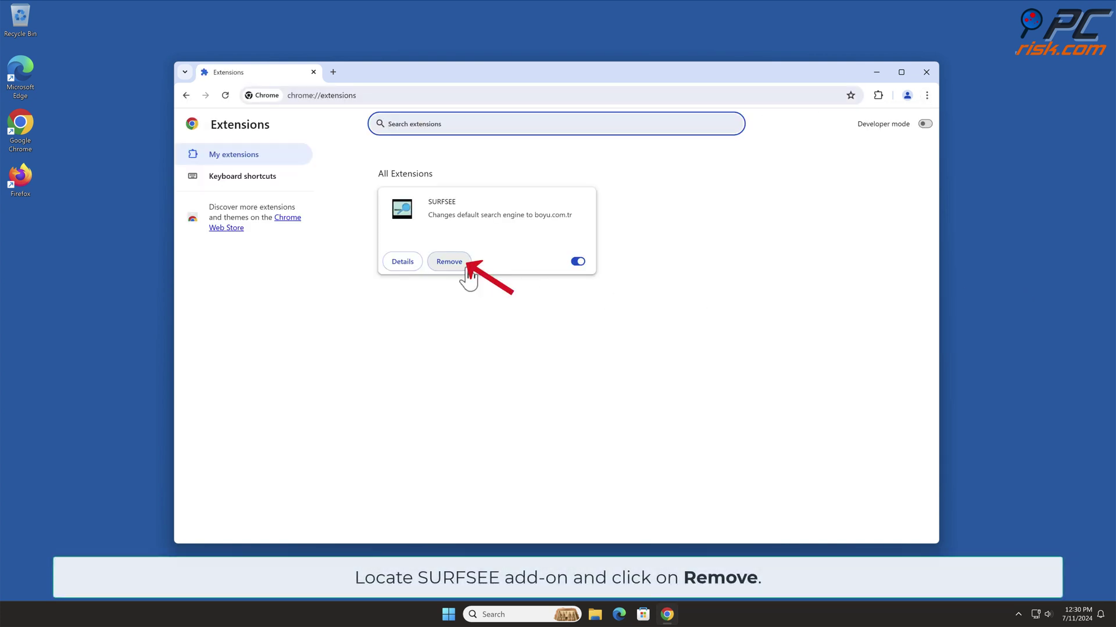
click(466, 268)
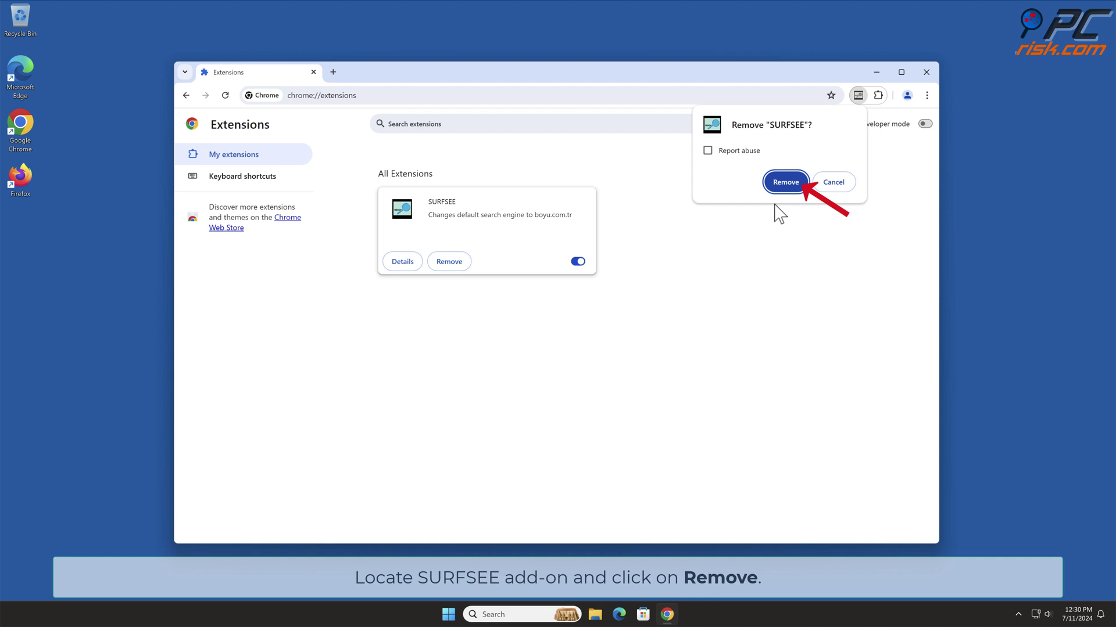
click(799, 191)
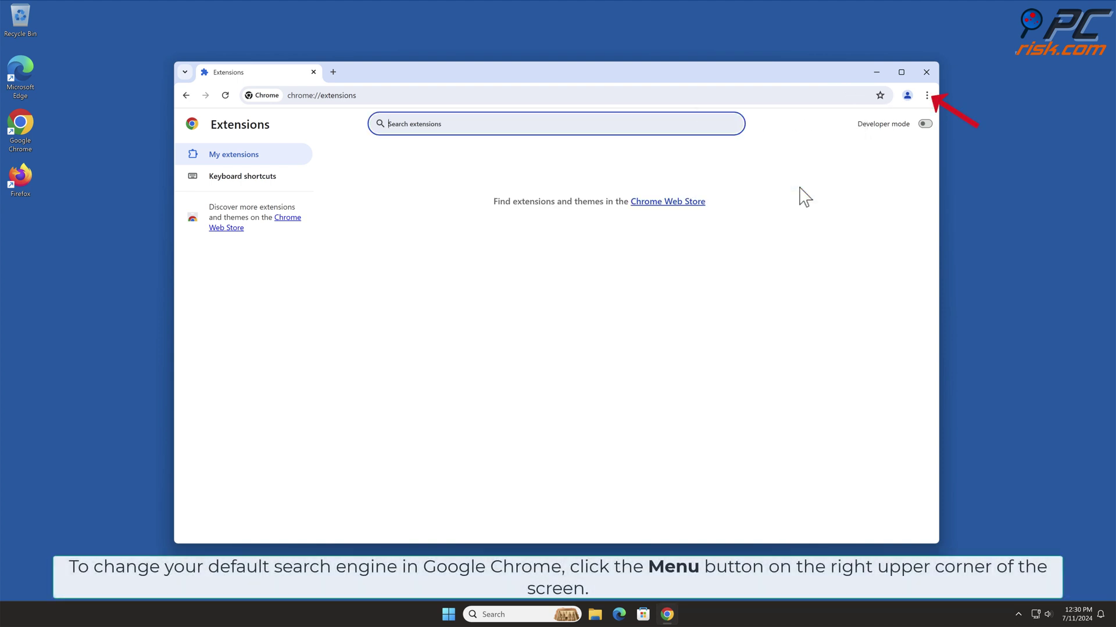
- Open Chrome's Settings at Search engine > Manage search engines and site search
click(928, 95)
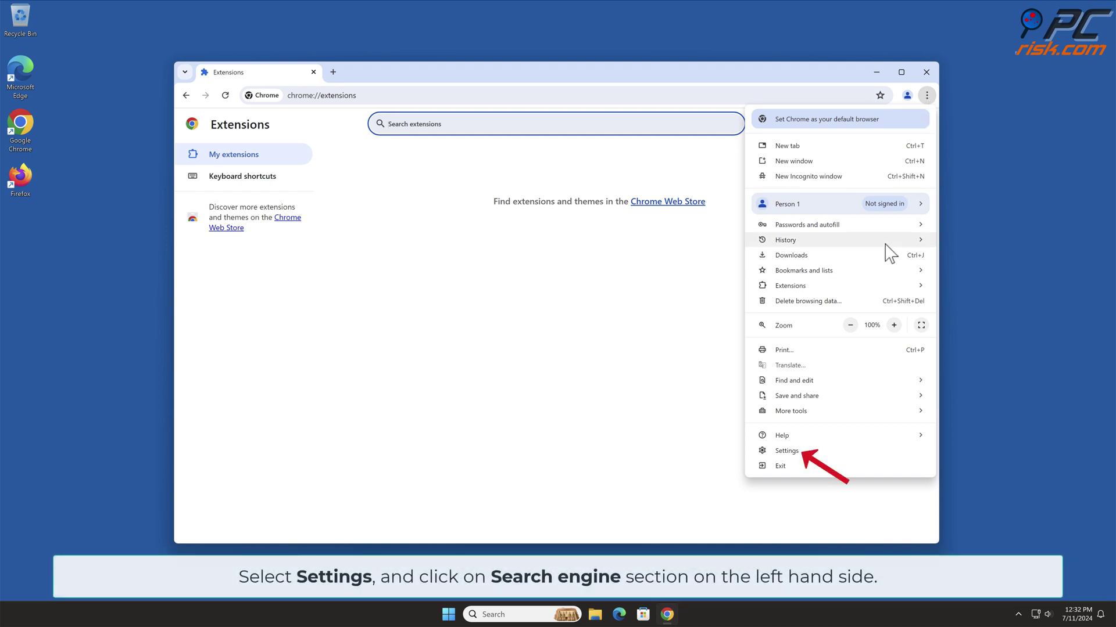
click(809, 452)
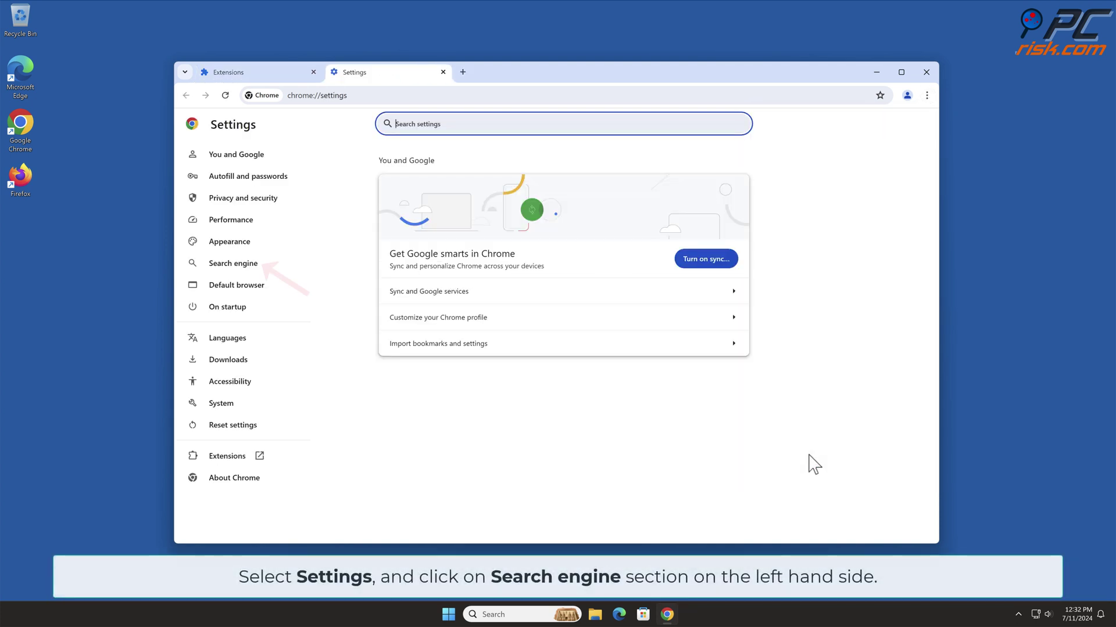
click(266, 273)
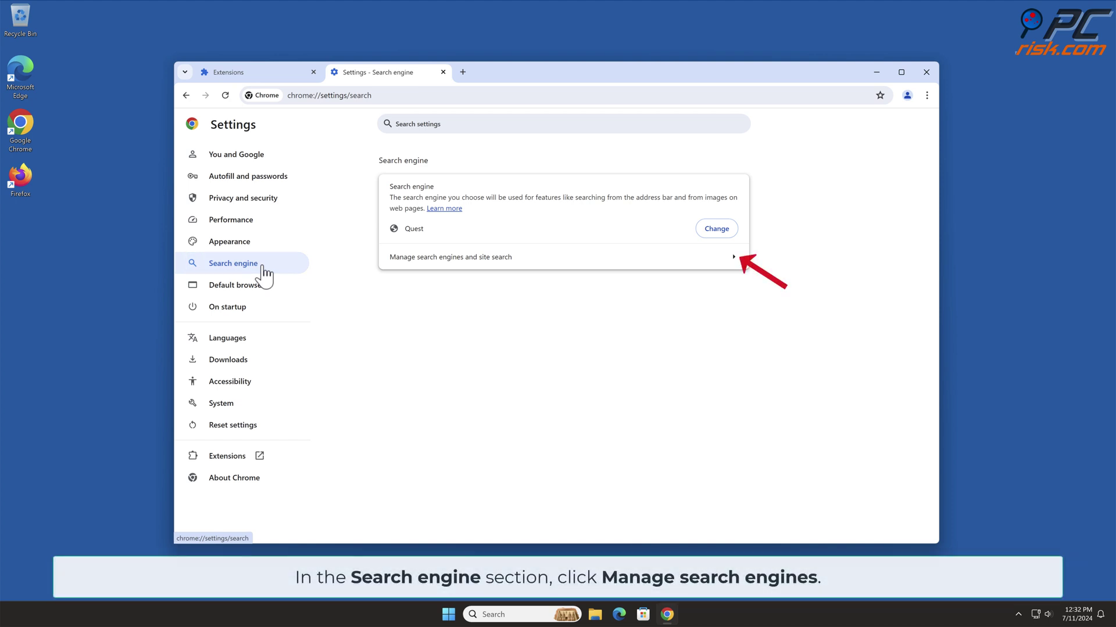
click(729, 261)
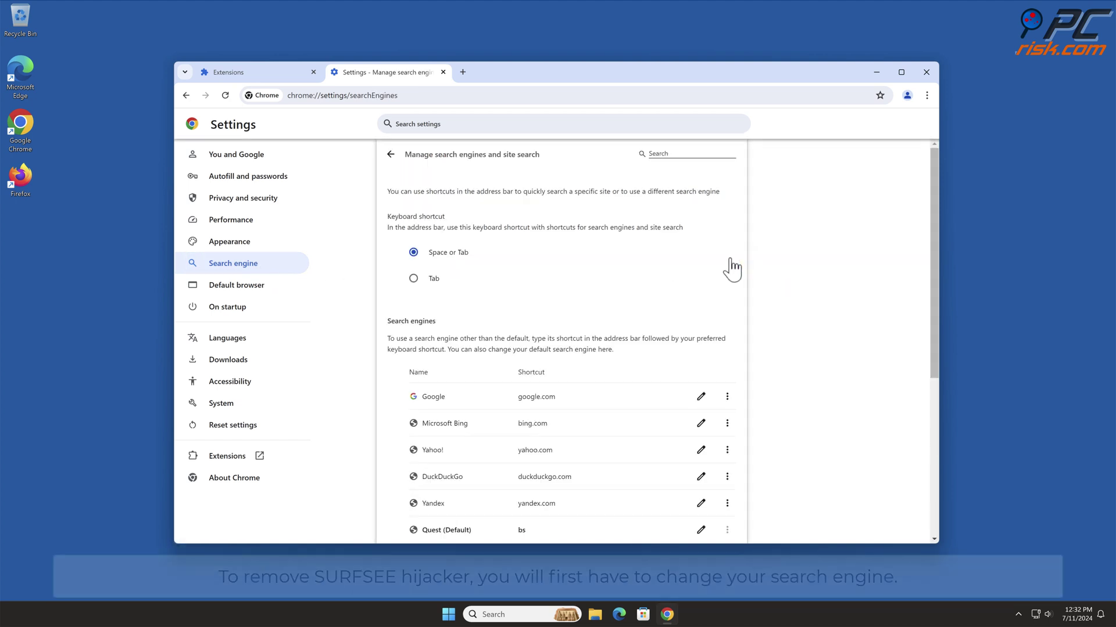
drag(935, 219, 933, 303)
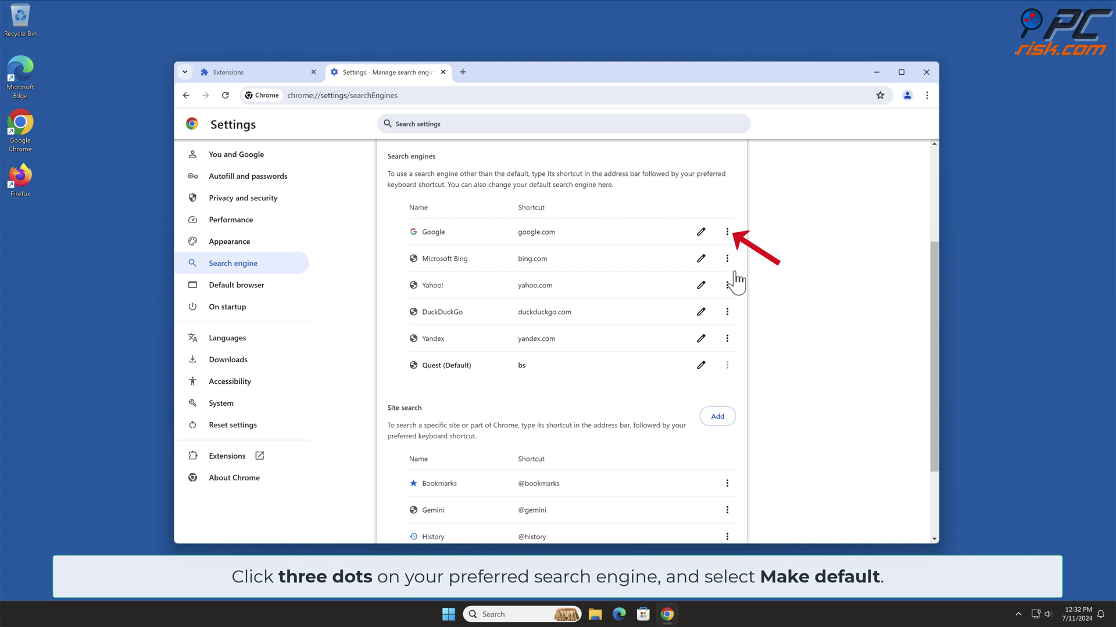
- Use the ⋮ menus to make Google default and delete the Quest entry
click(727, 233)
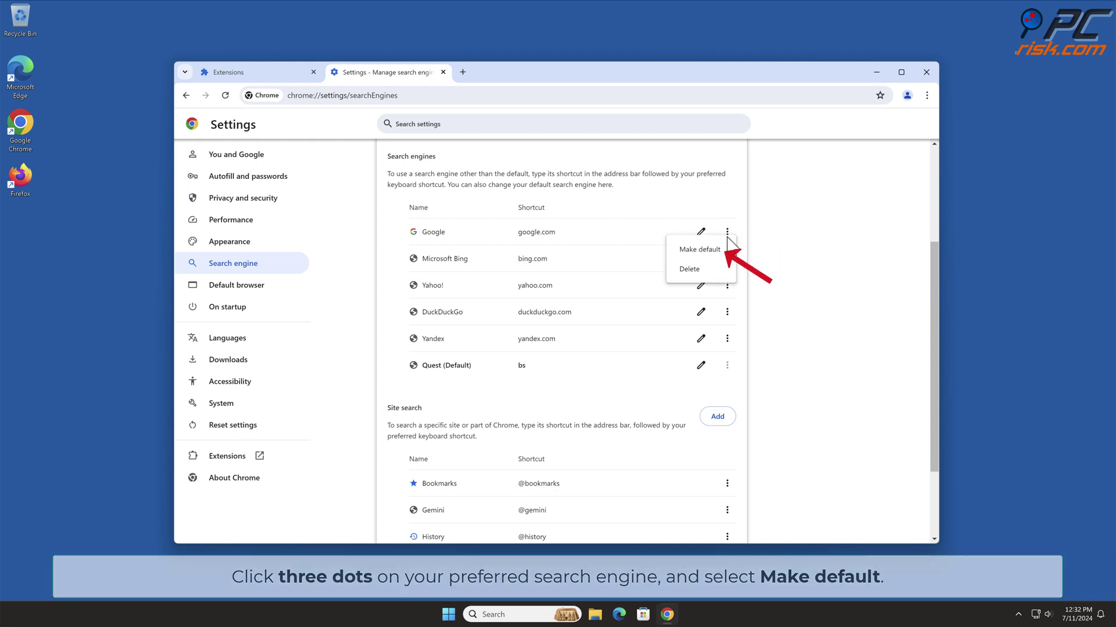
click(729, 253)
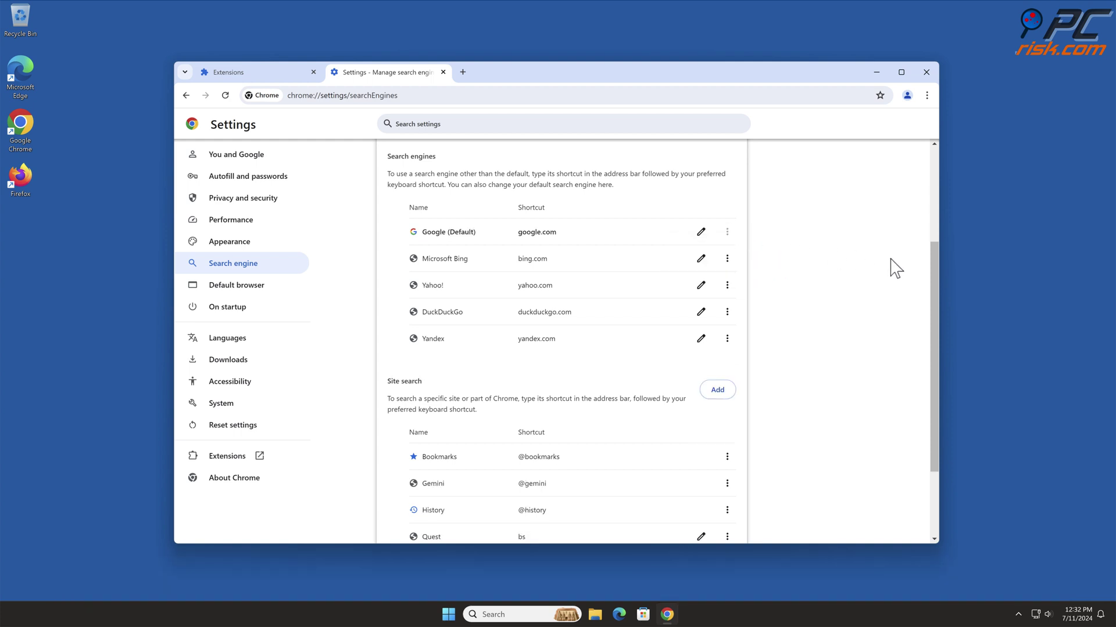
drag(933, 260, 935, 330)
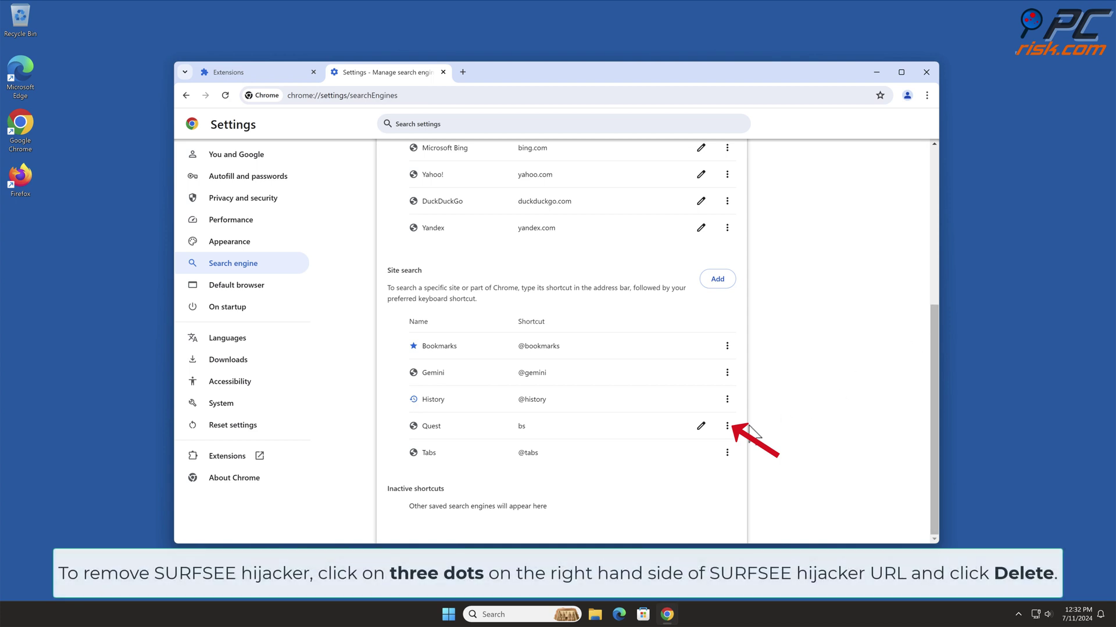
click(727, 426)
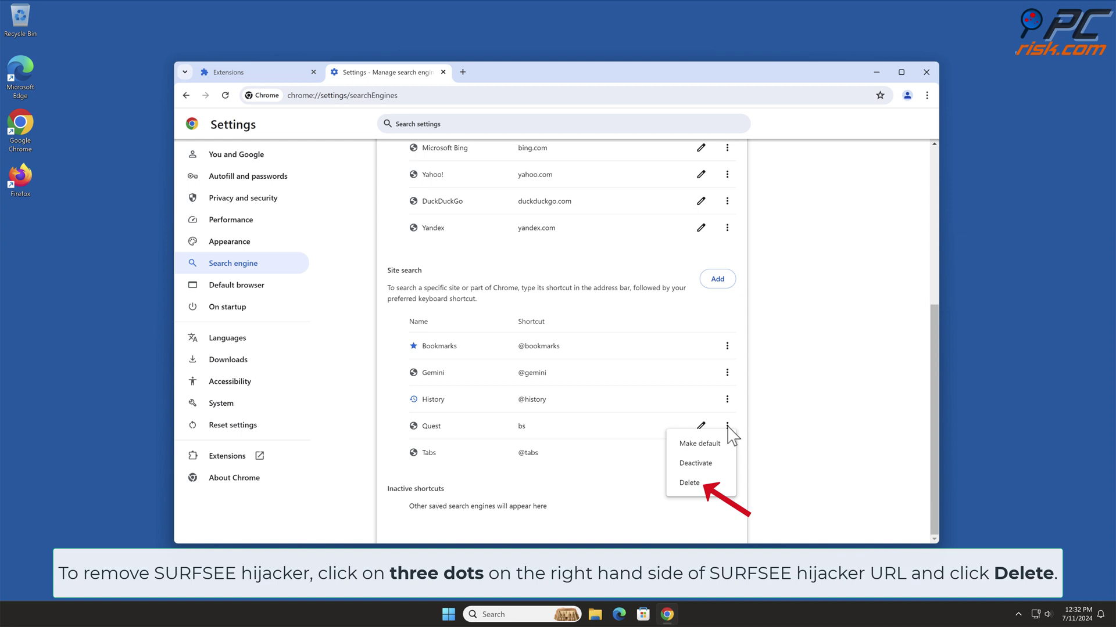
click(701, 485)
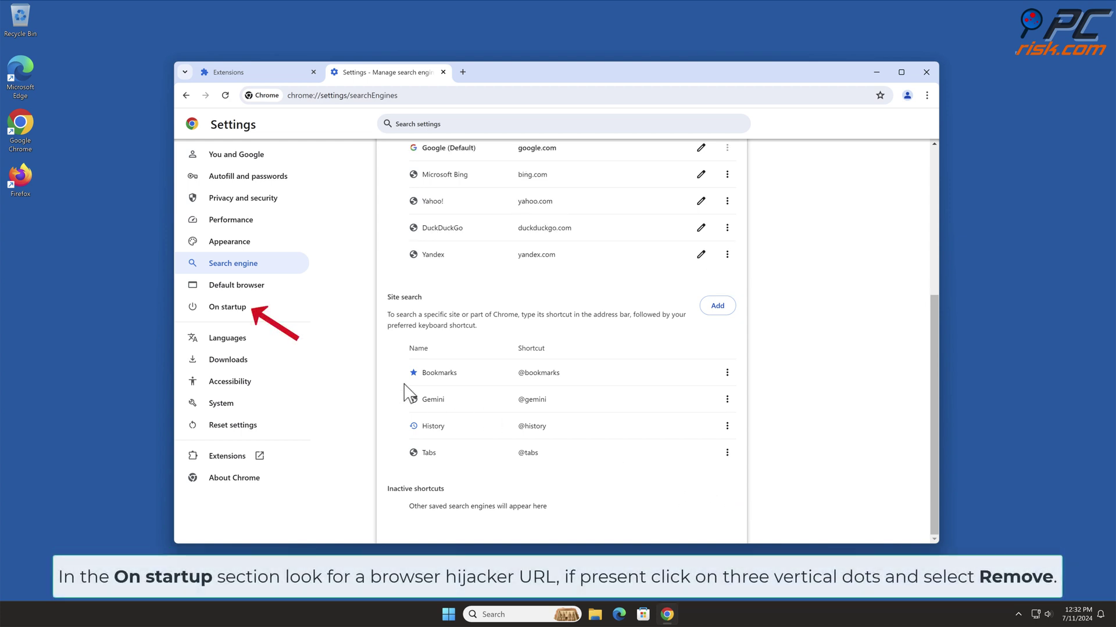
- Remove findflarex.com from the On startup pages and close the Chrome window
click(253, 321)
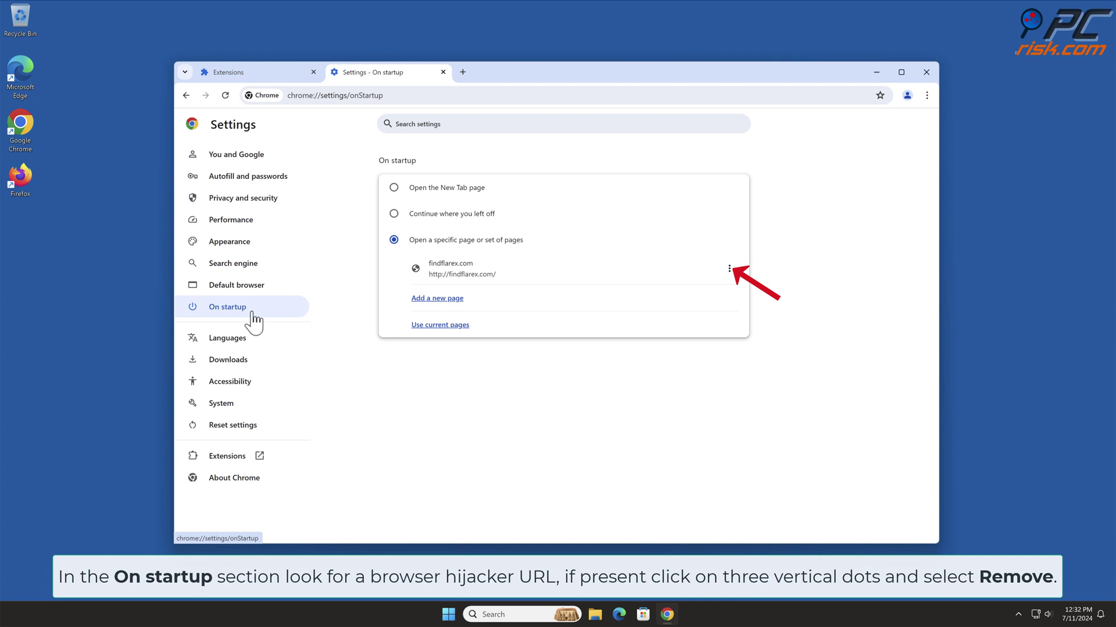
click(729, 270)
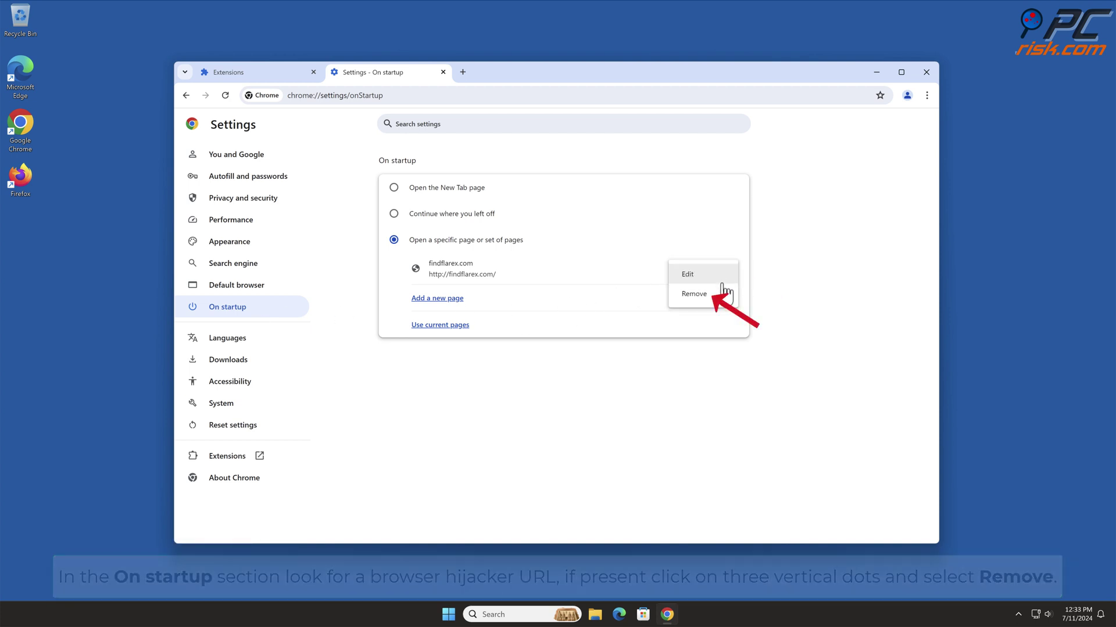
click(697, 294)
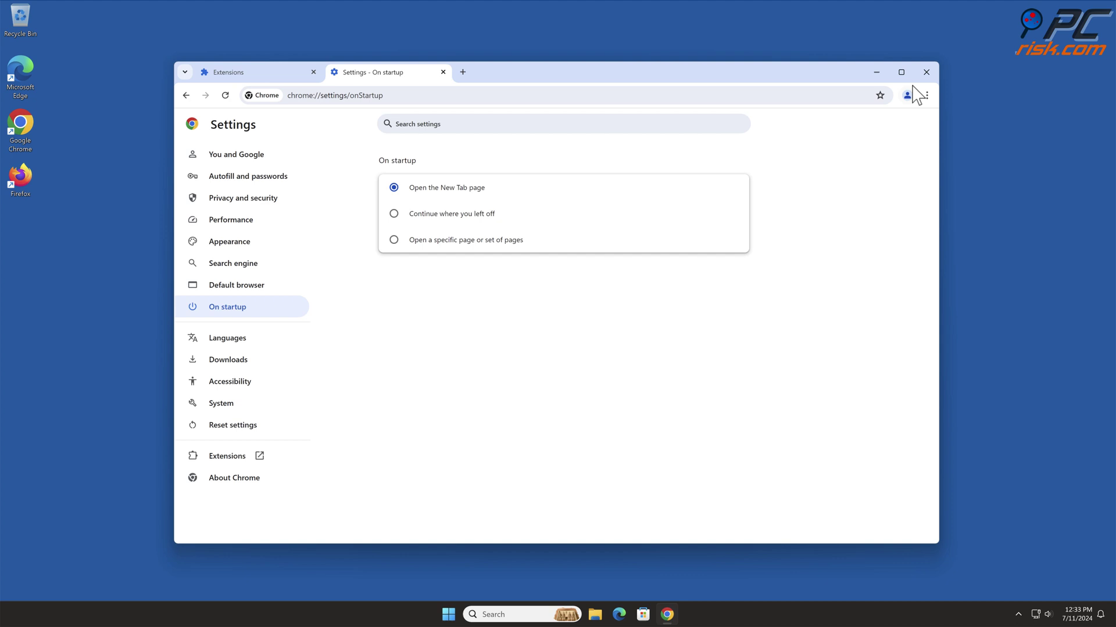
click(926, 72)
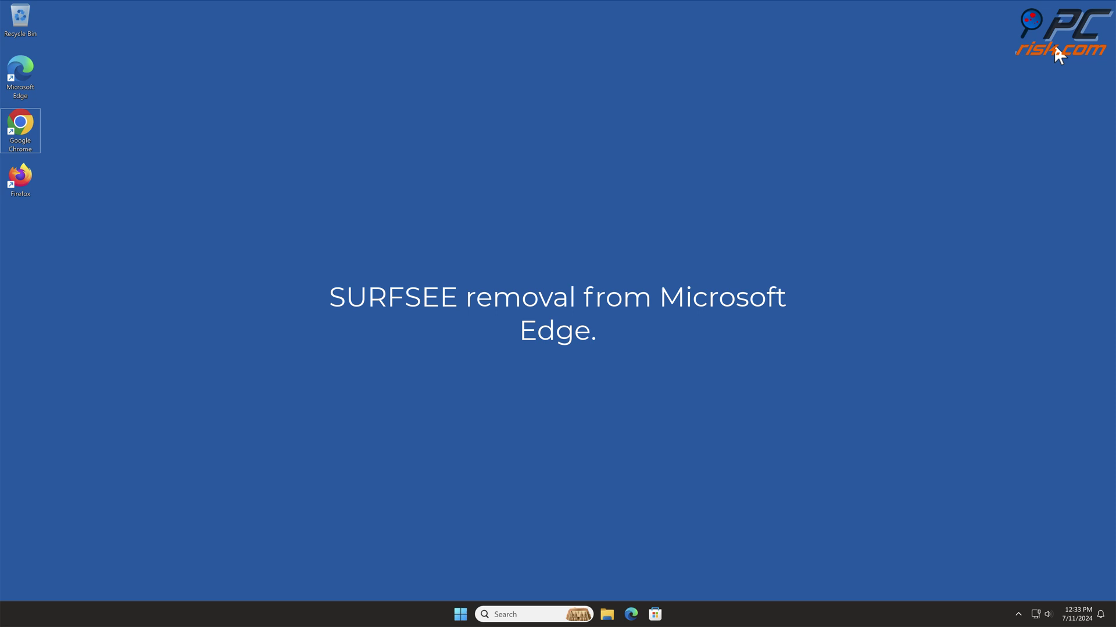
- Launch Edge and remove the SURFSEE extension from Manage extensions, confirming removal
double_click(25, 74)
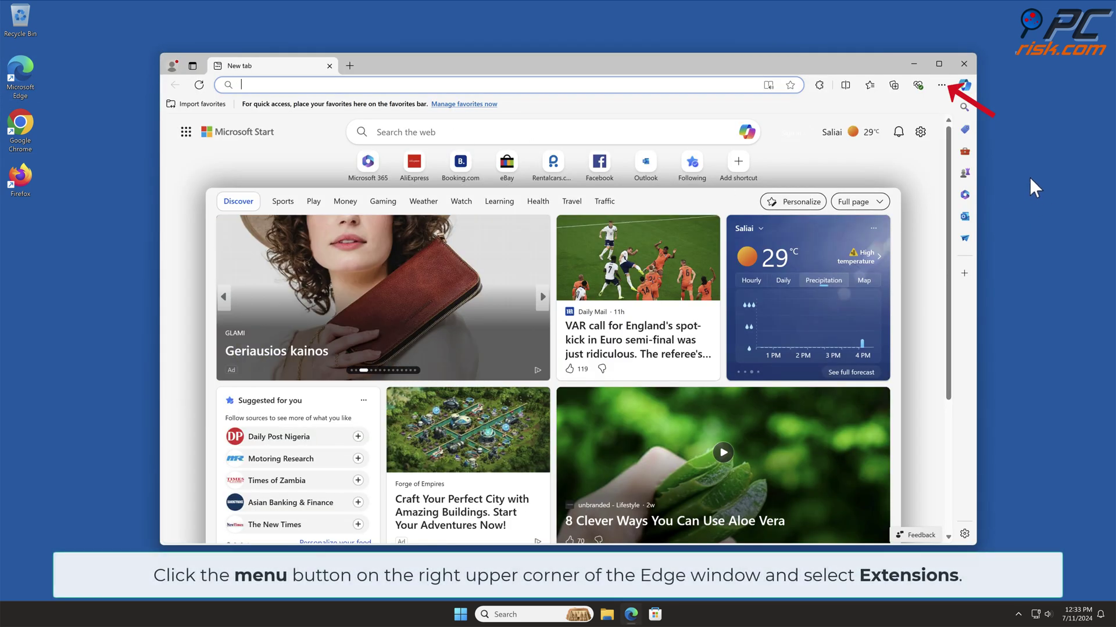
click(942, 84)
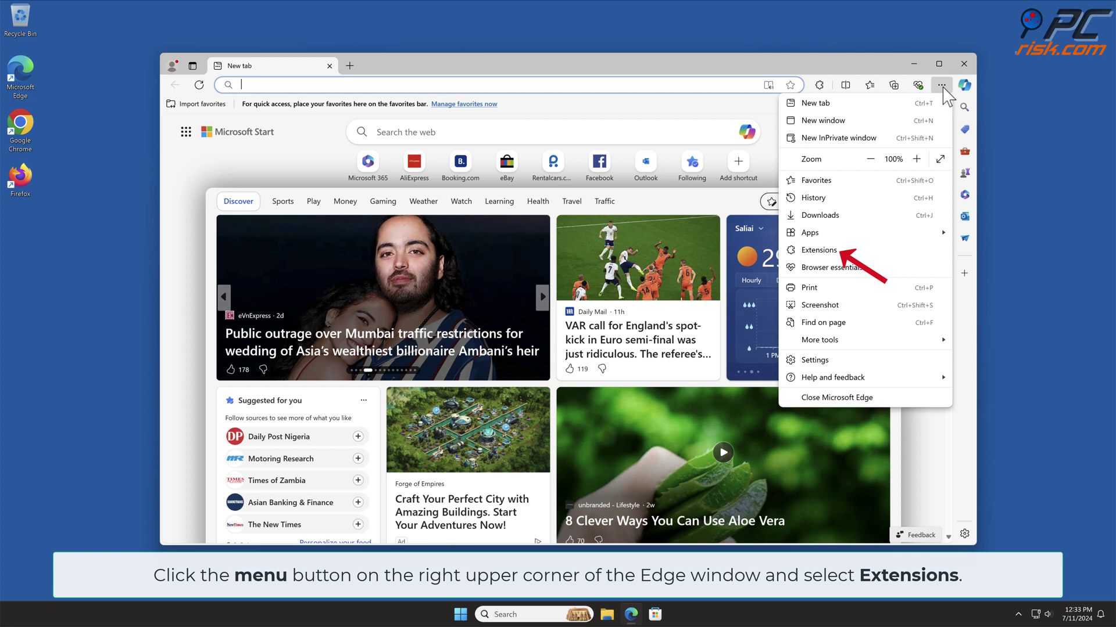
click(843, 252)
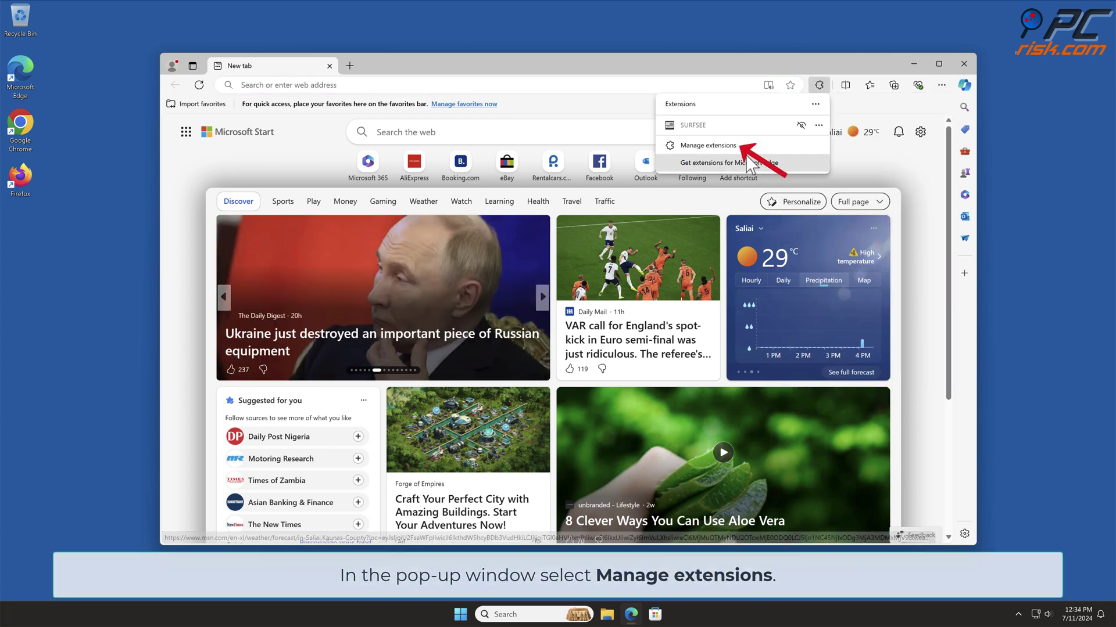
click(741, 147)
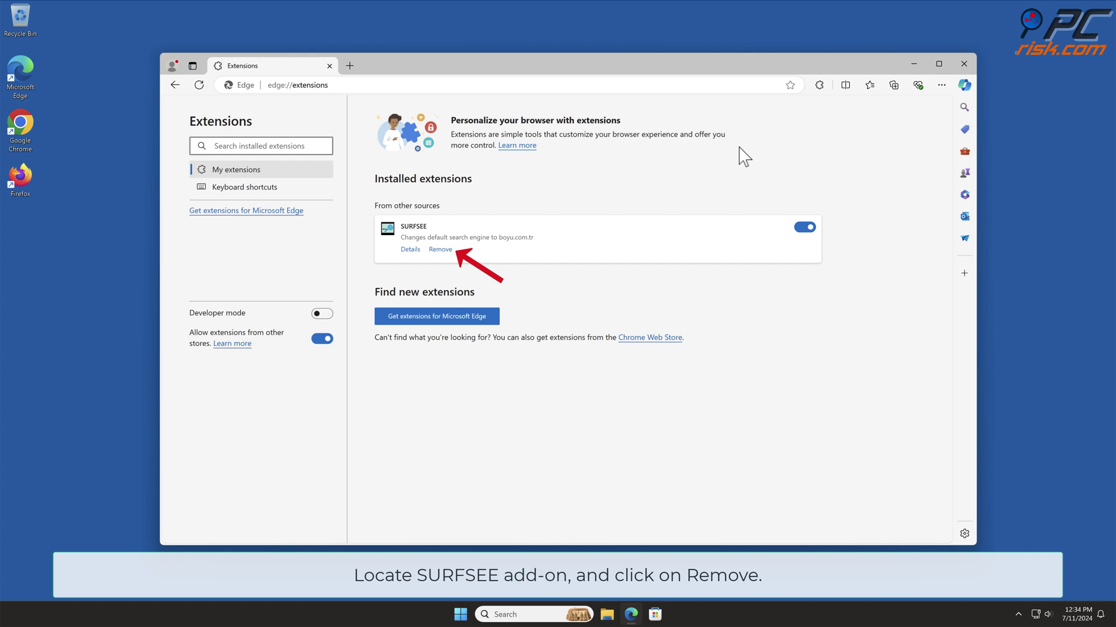
click(440, 250)
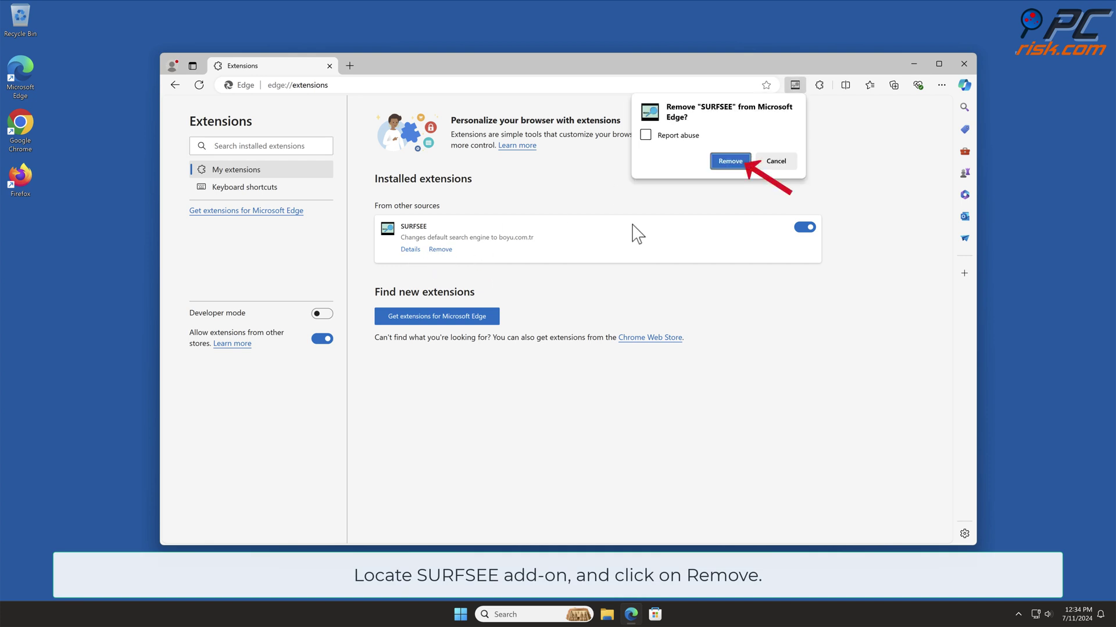
click(731, 161)
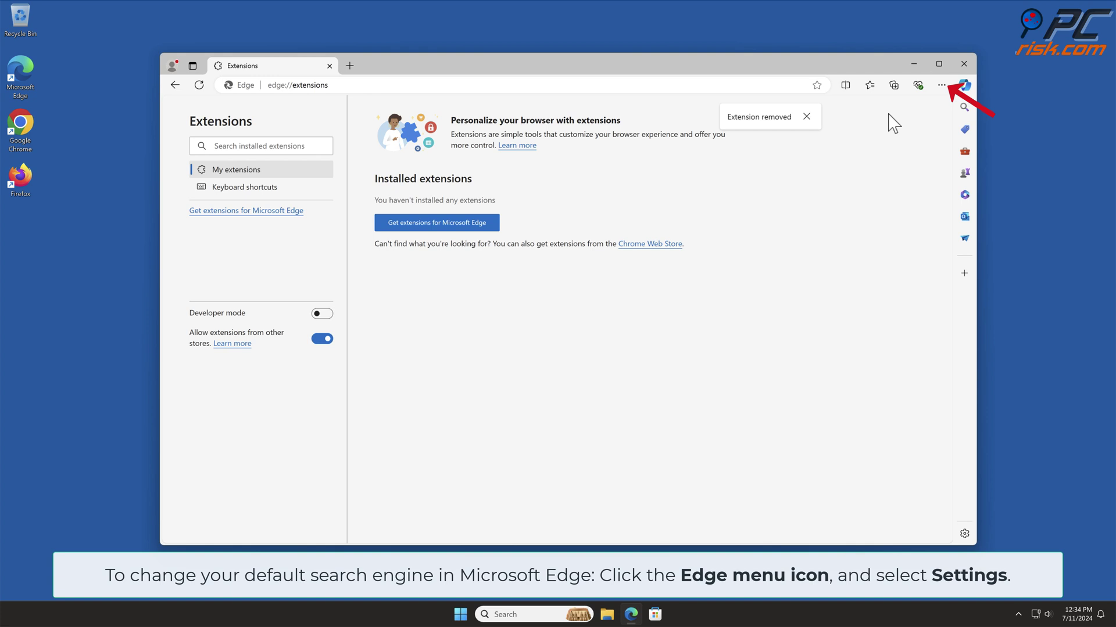
- Open Edge's Manage search engines page under Privacy, search, and services
click(942, 84)
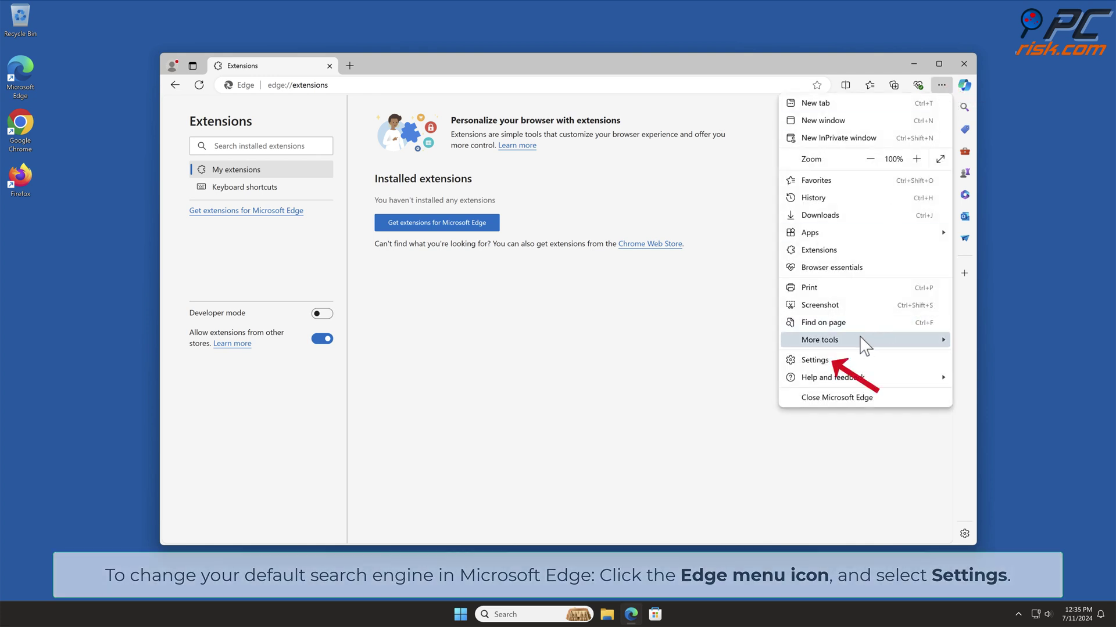
click(838, 360)
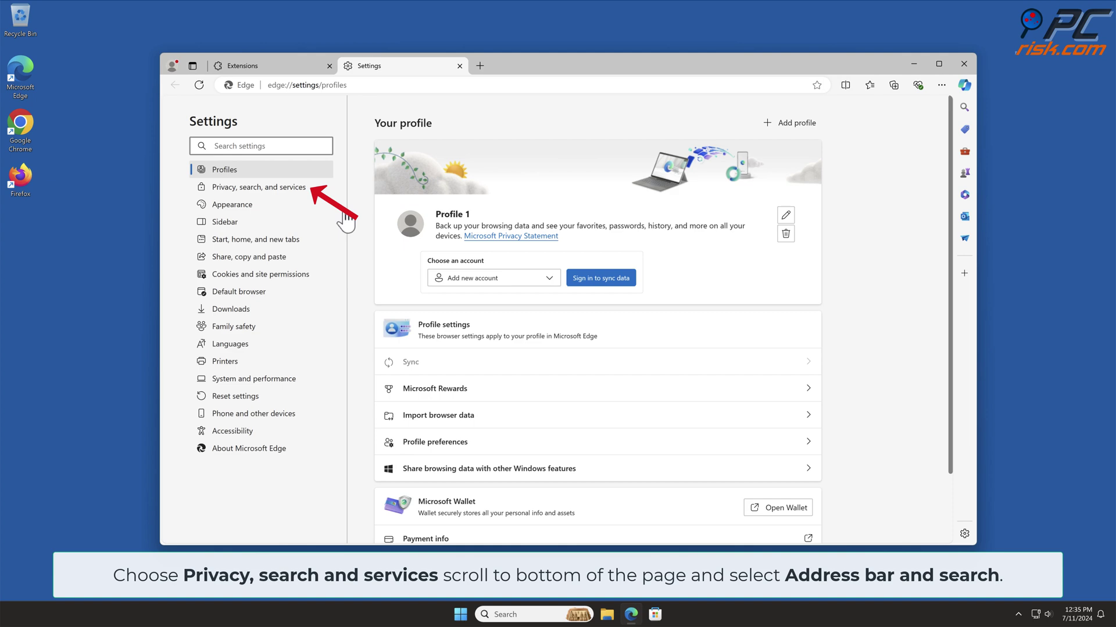
click(307, 194)
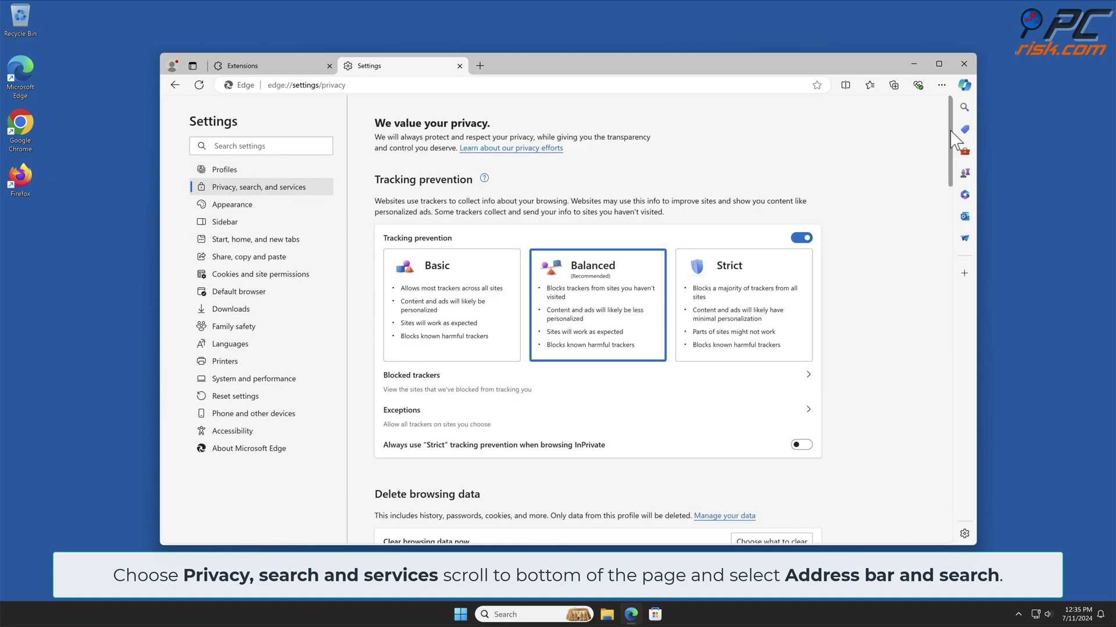
drag(951, 139, 951, 534)
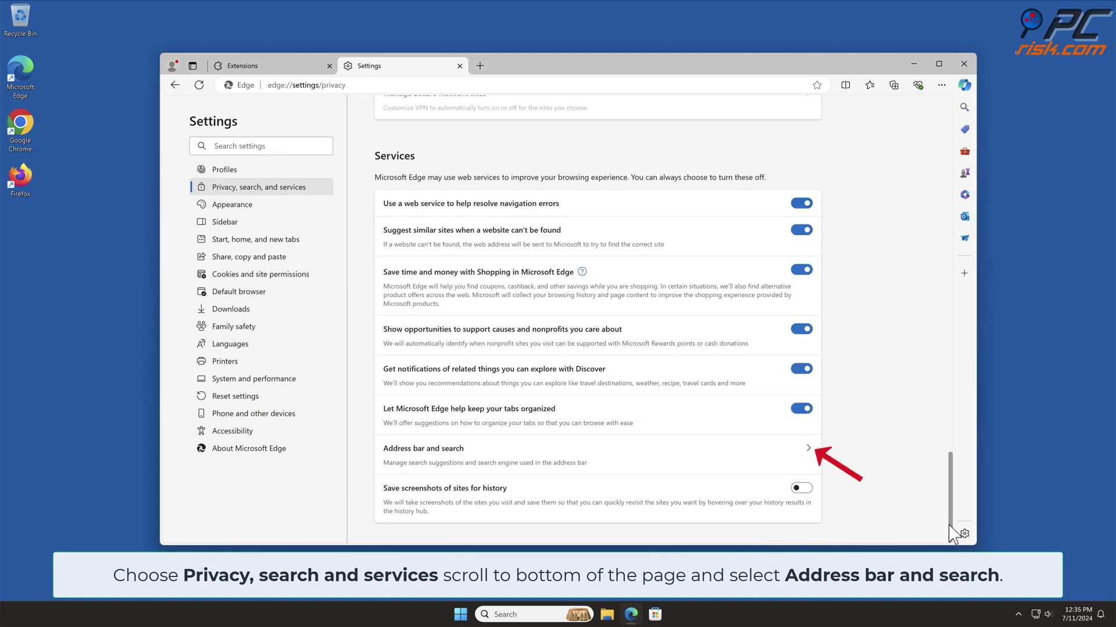
click(812, 456)
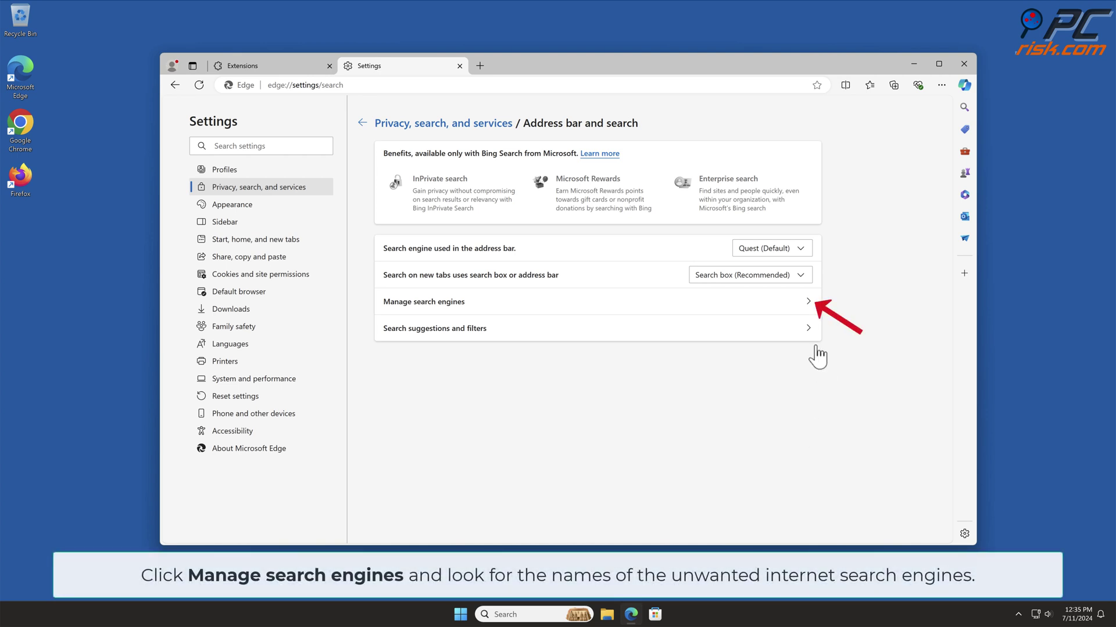
click(811, 307)
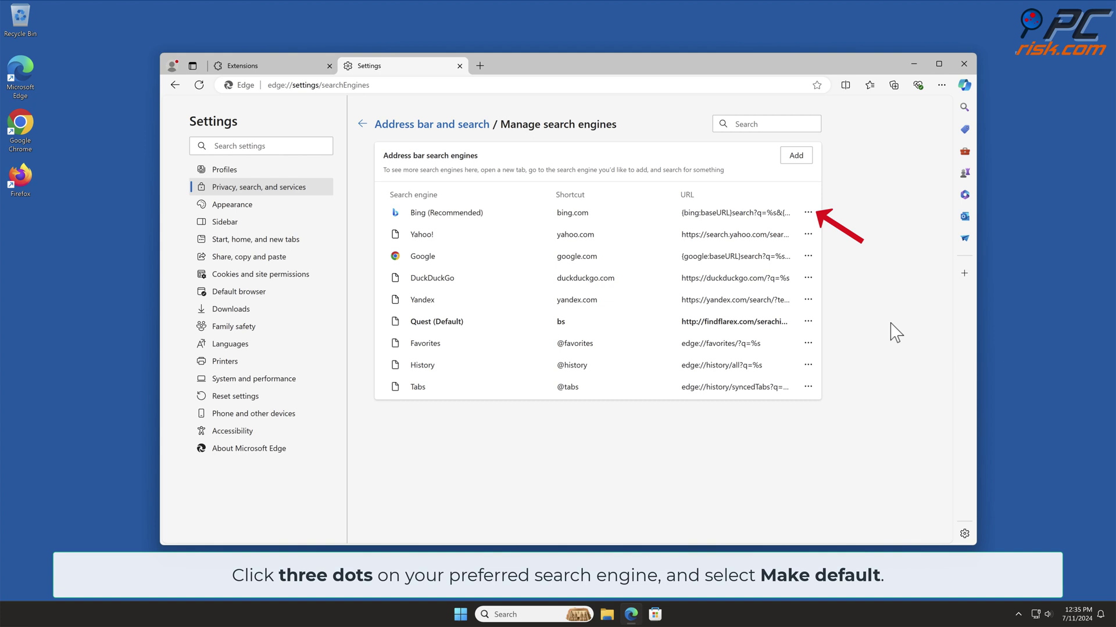
- Set Bing as Edge's default search engine in place of Quest
click(807, 213)
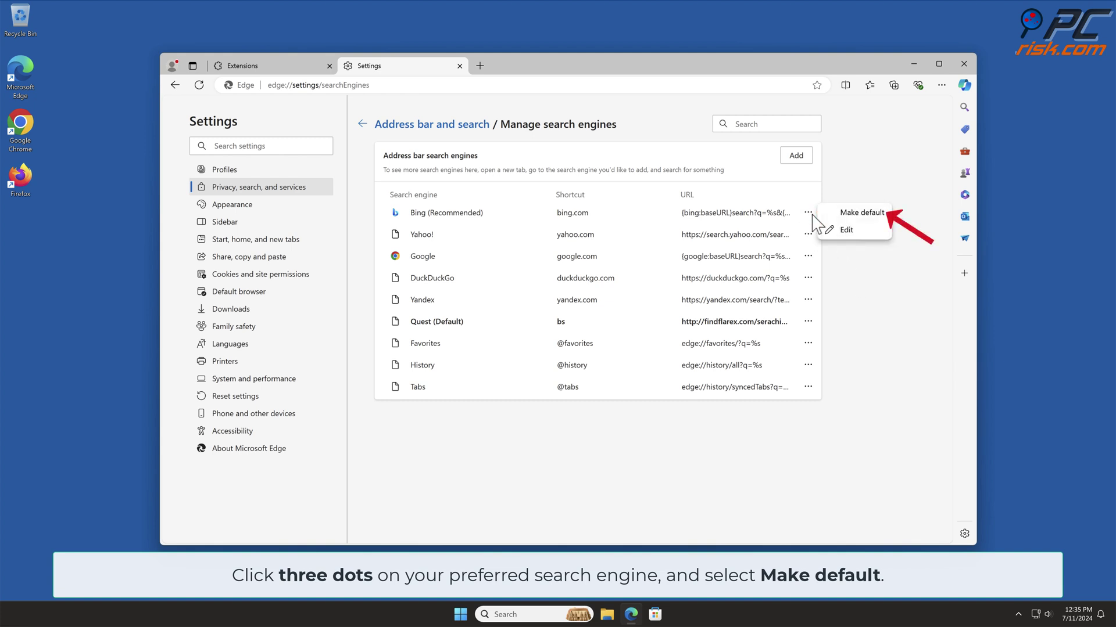
click(843, 217)
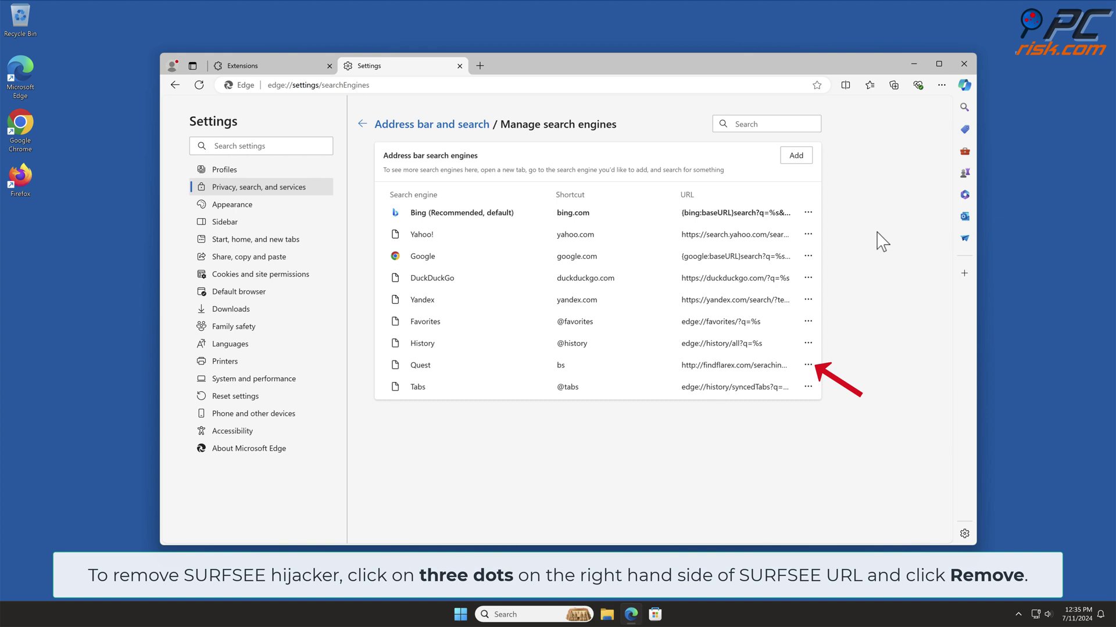
click(807, 366)
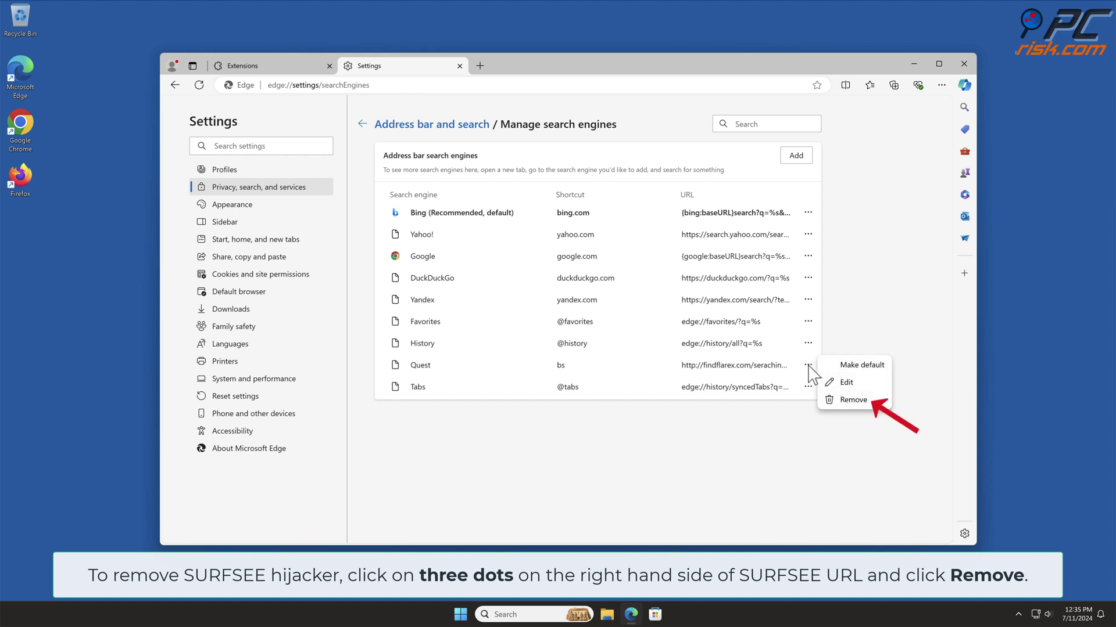
- Delete the Quest search engine and the findflarex.com startup page, then close Edge
click(859, 400)
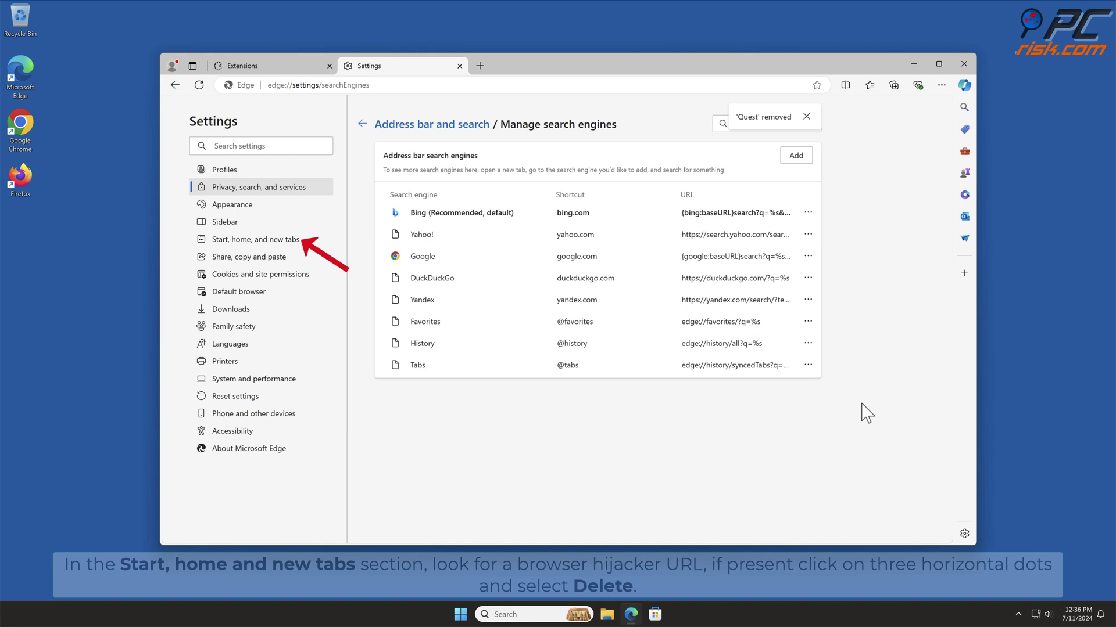
click(301, 247)
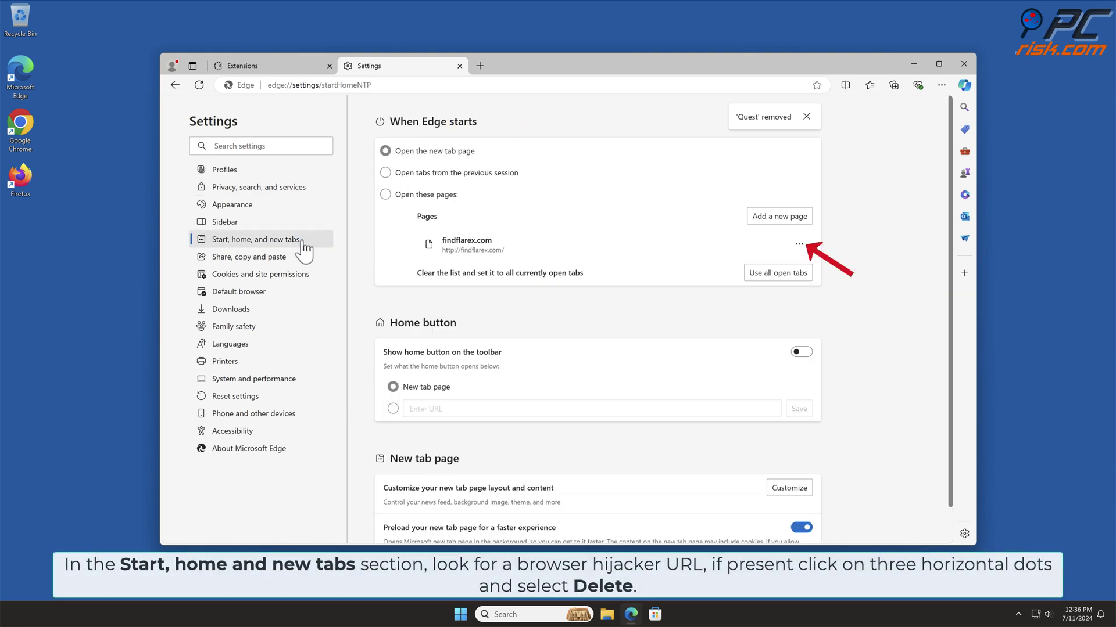
click(799, 244)
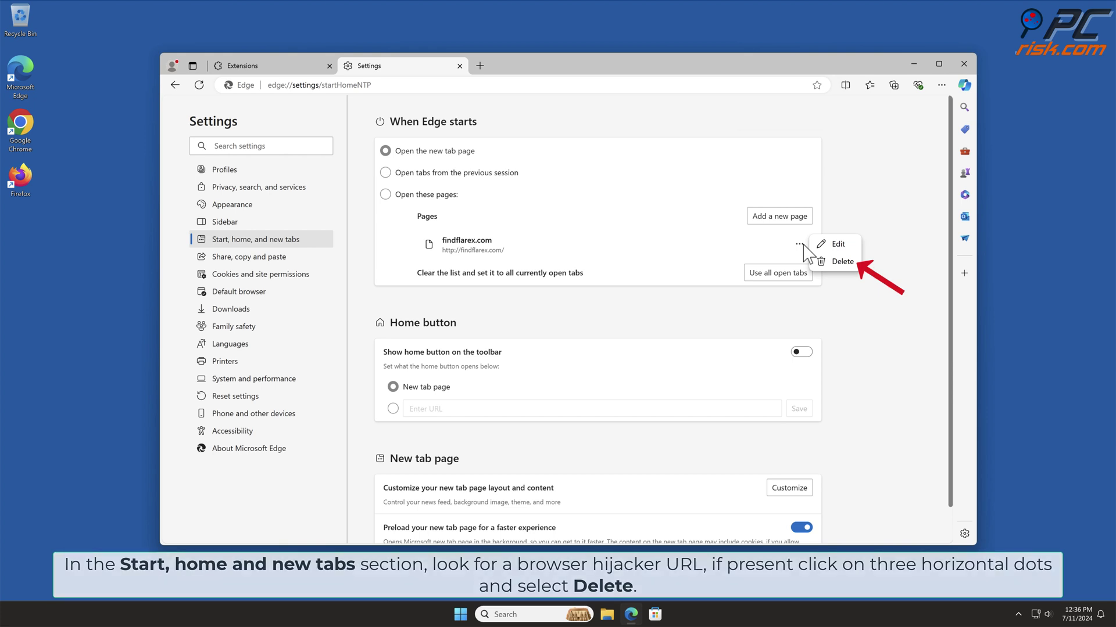
click(839, 262)
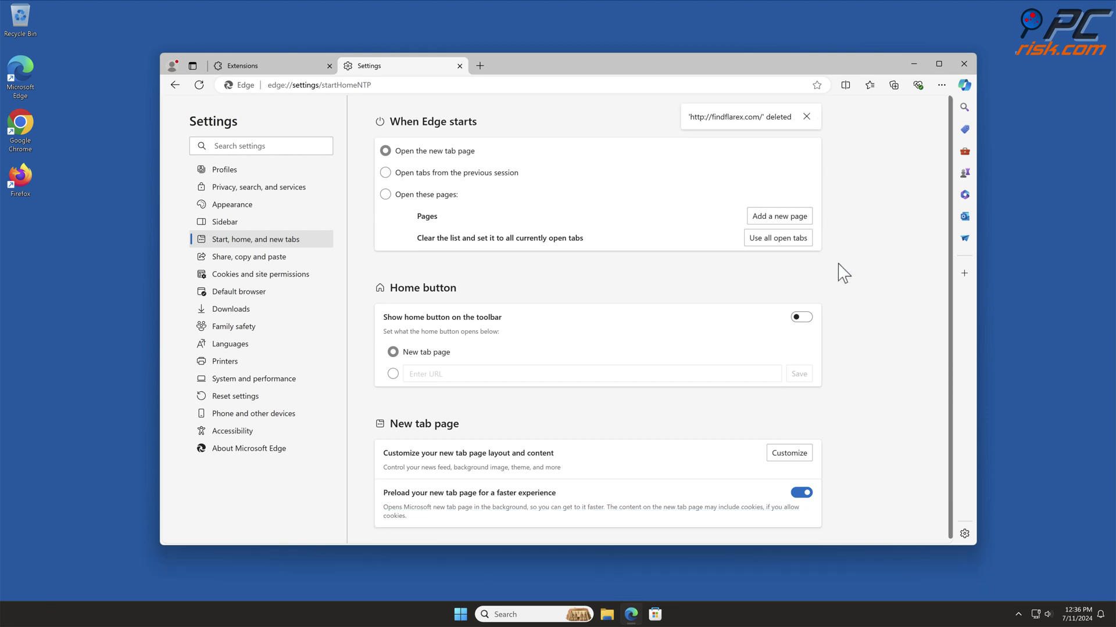
click(962, 65)
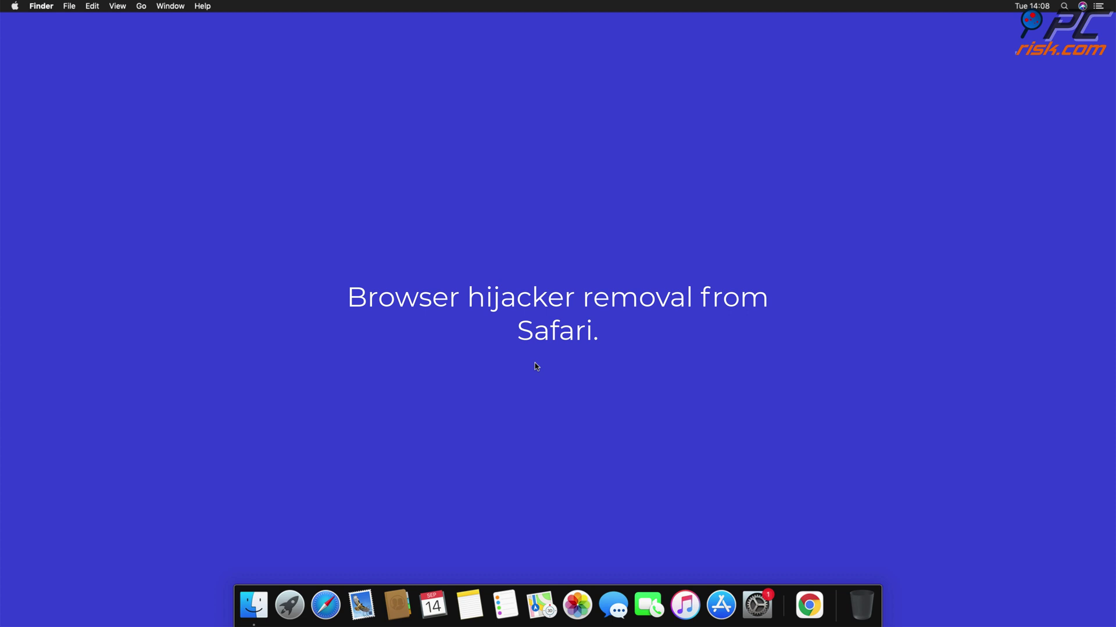
- Launch Safari and open Preferences to the Extensions pane showing Top Results 1.0
click(326, 605)
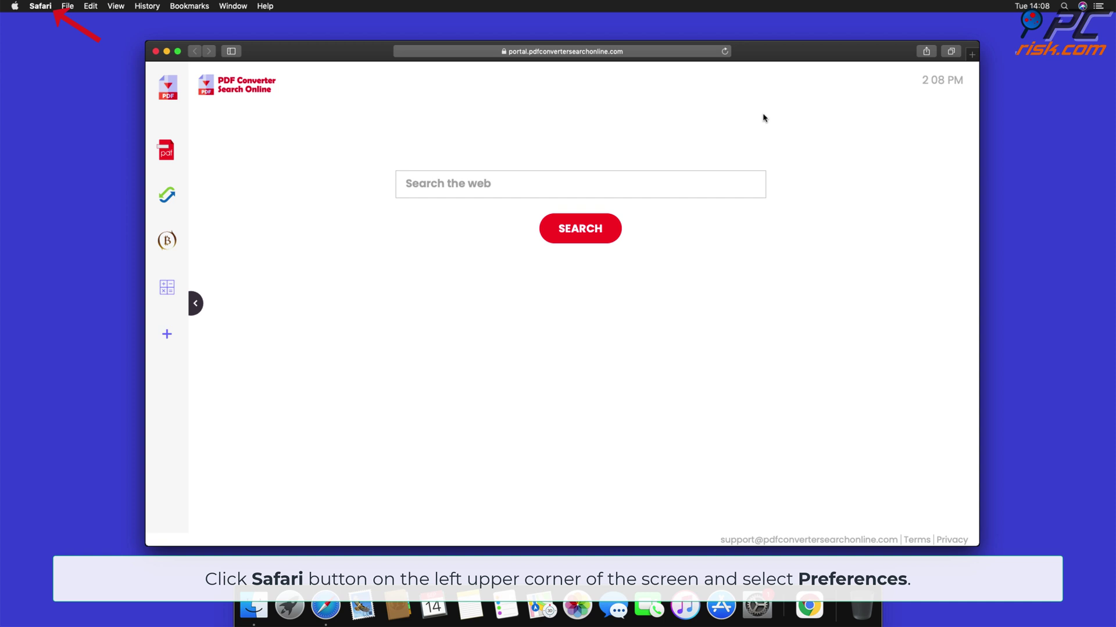
click(48, 10)
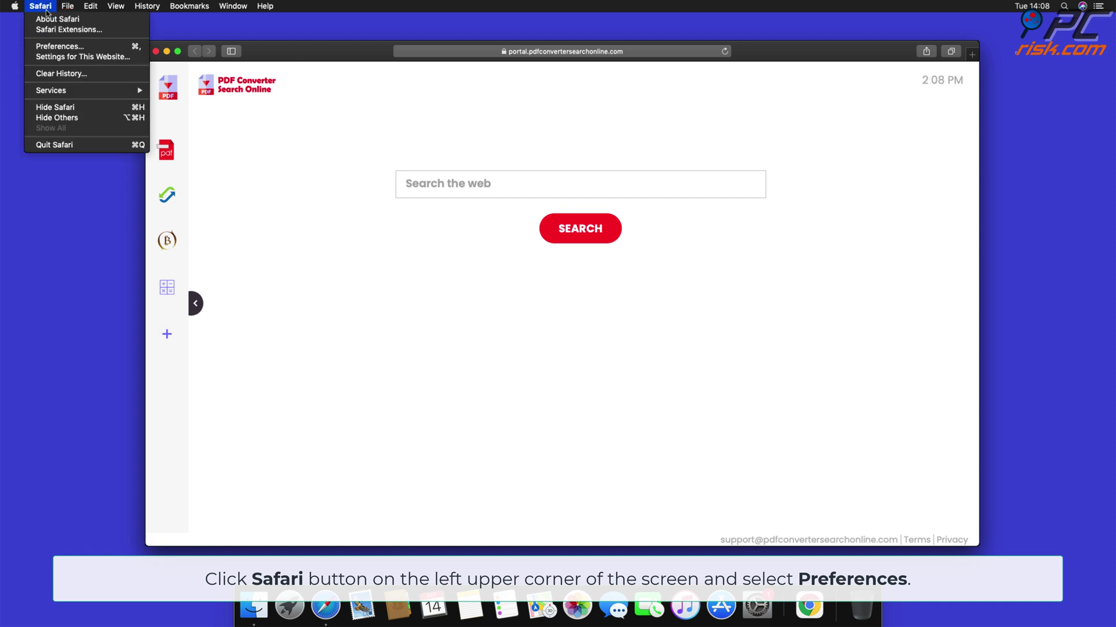
click(61, 47)
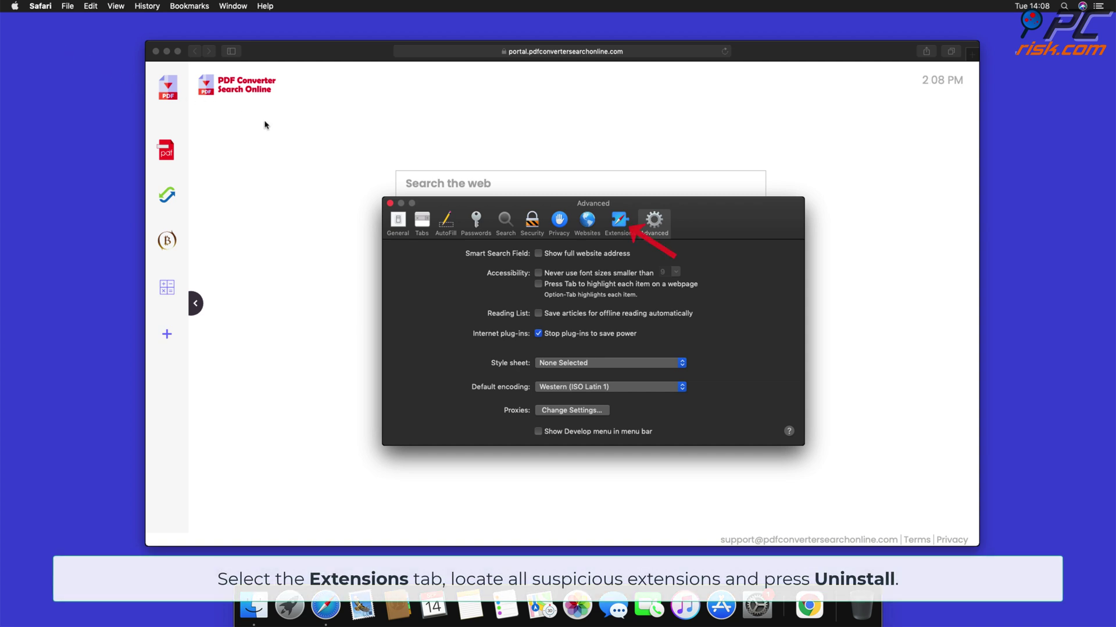
click(618, 225)
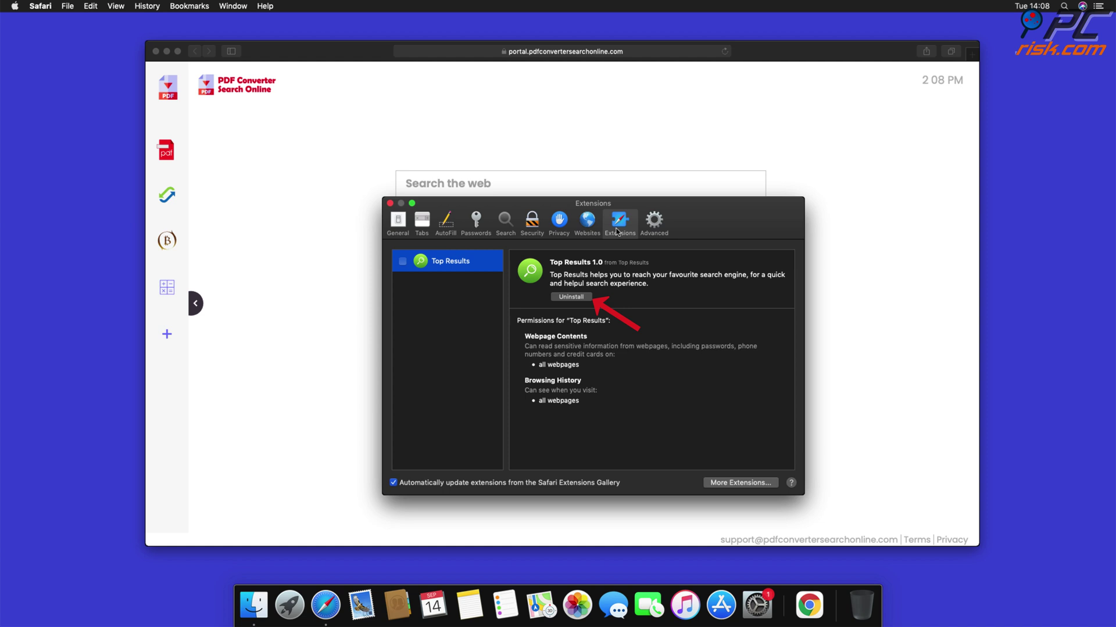
- Uninstall Top Results and move its application from Finder to the Trash
click(579, 297)
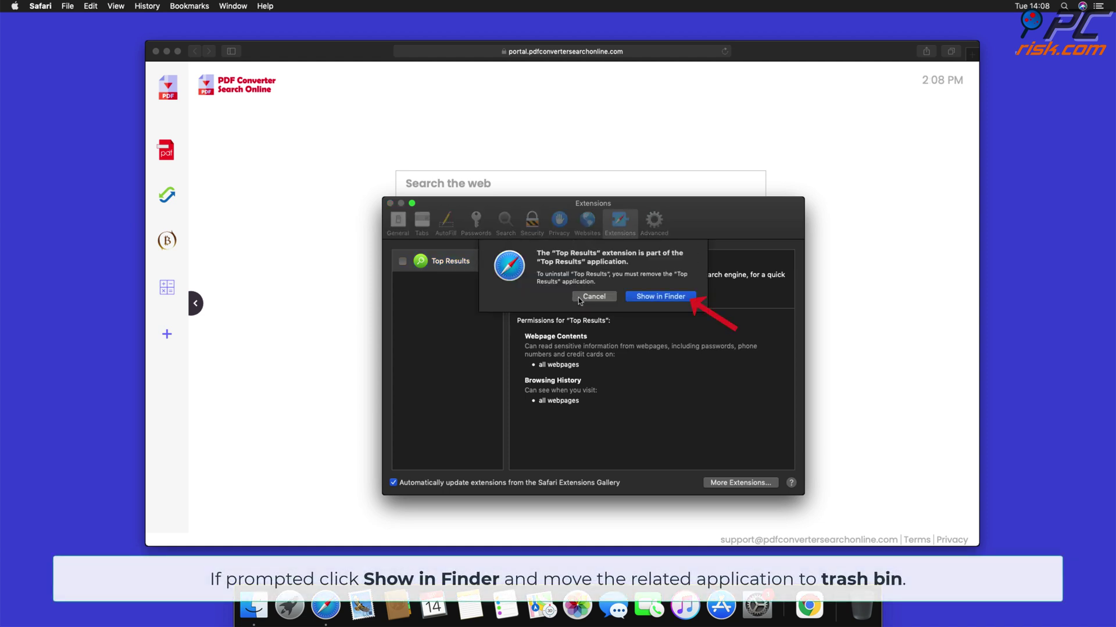
click(659, 296)
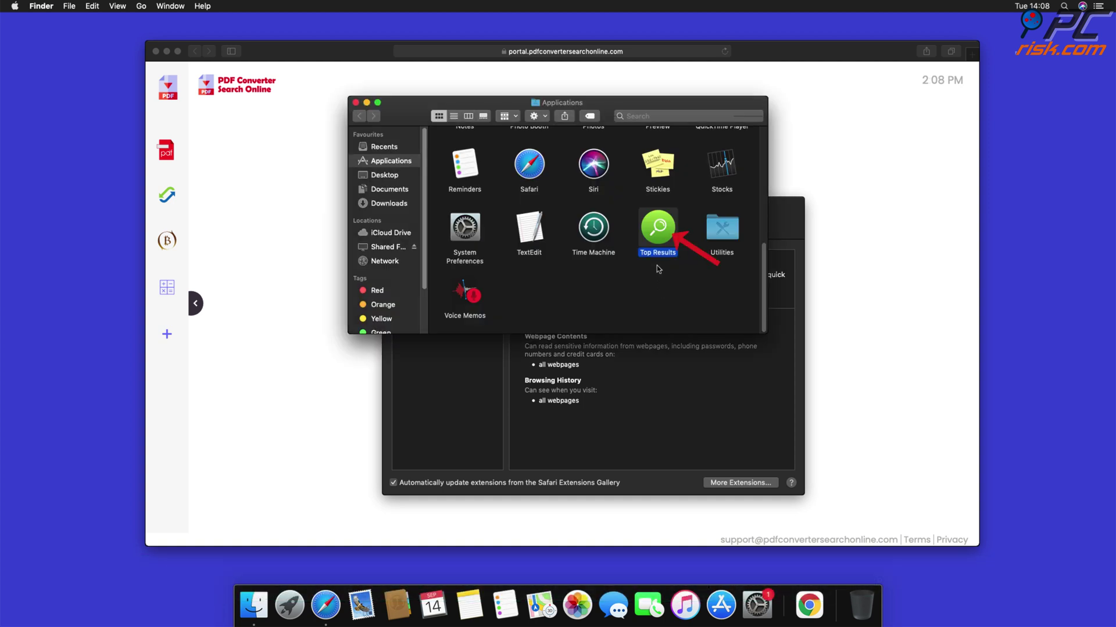
drag(659, 234, 866, 608)
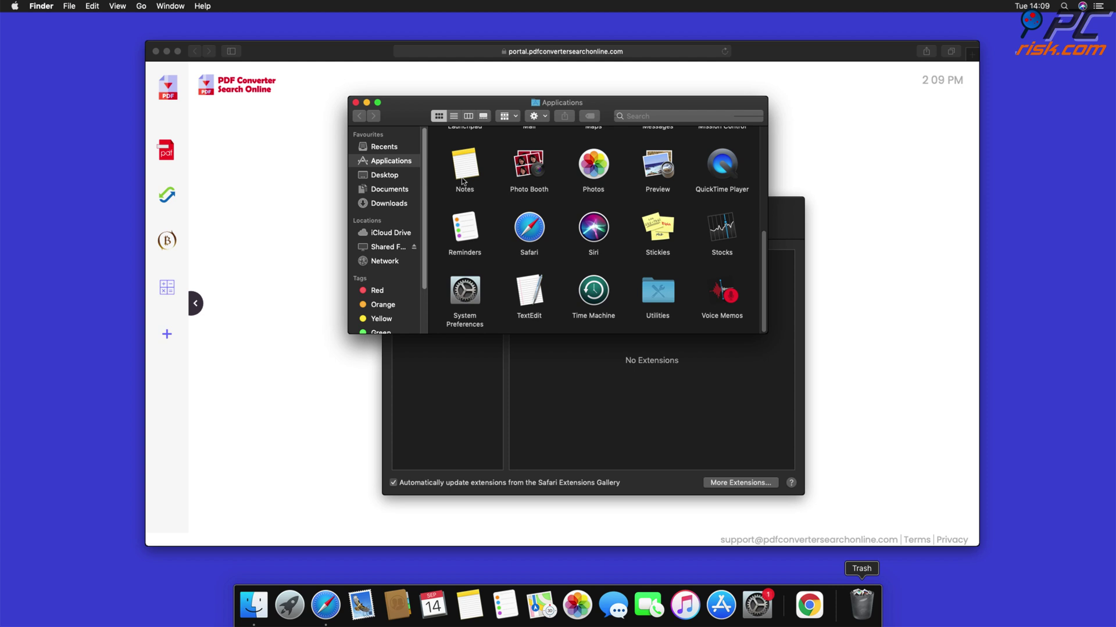
click(356, 103)
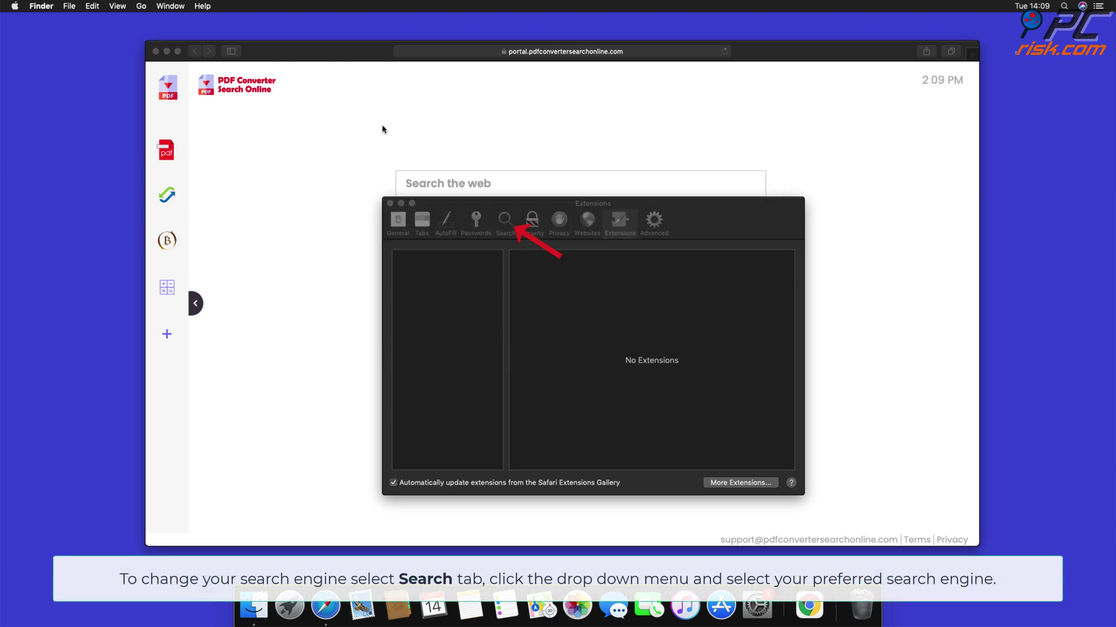
- Choose Google instead of Bing as the search engine in Safari's Search preferences
click(504, 224)
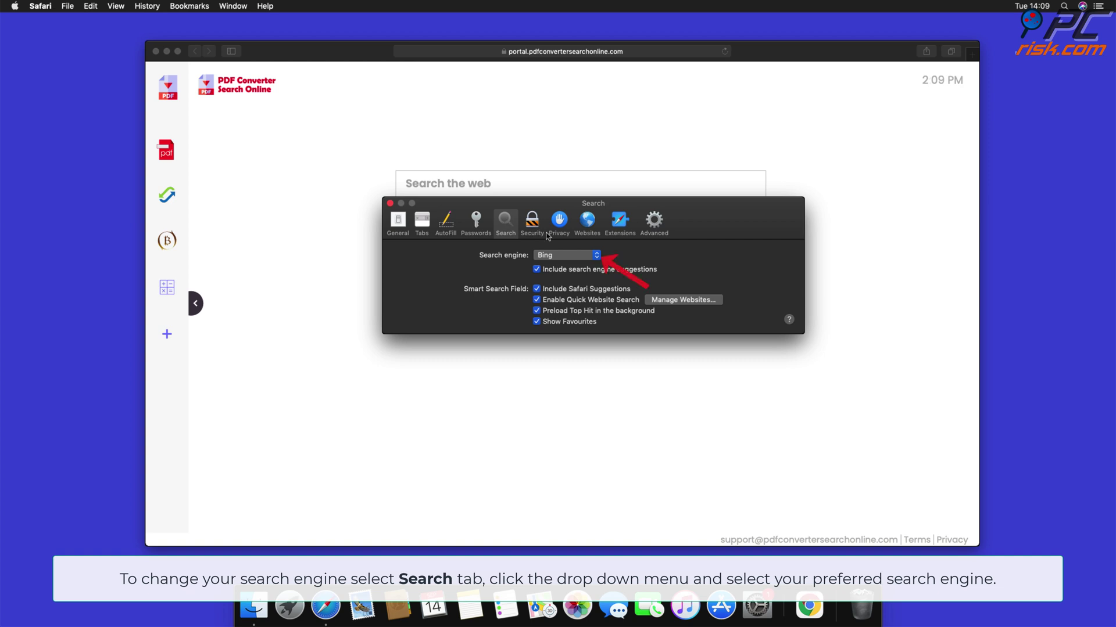
click(596, 256)
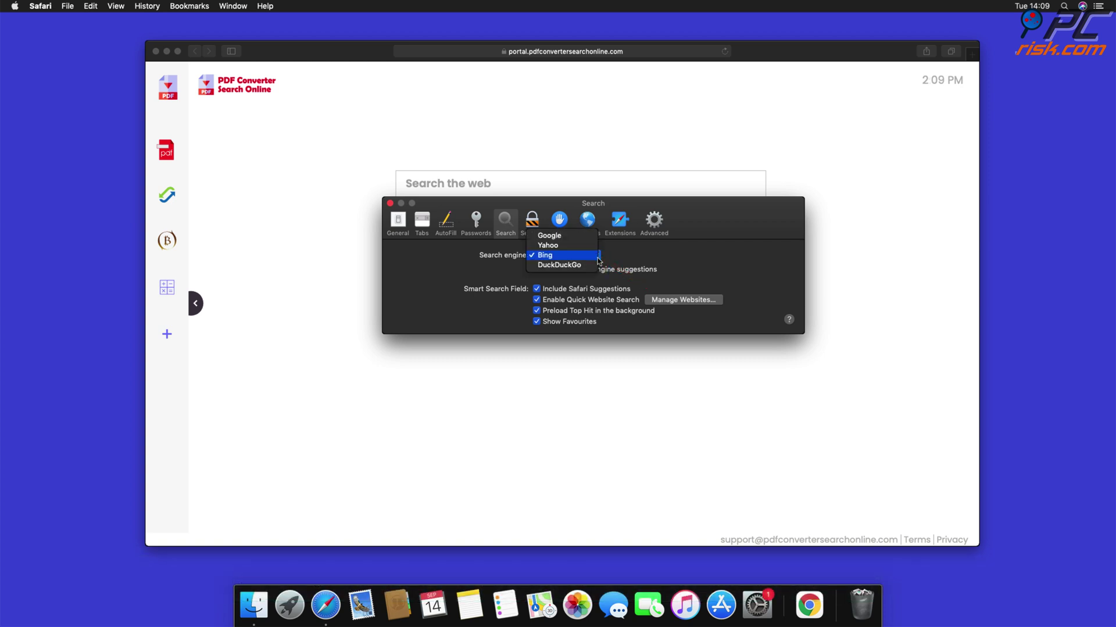
click(559, 236)
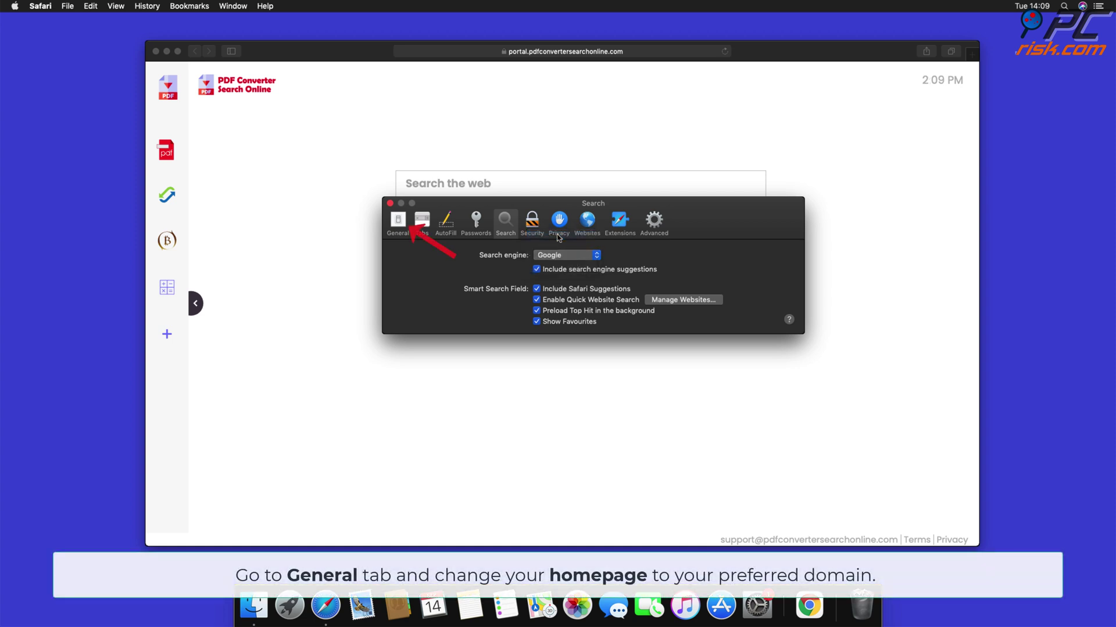
click(398, 222)
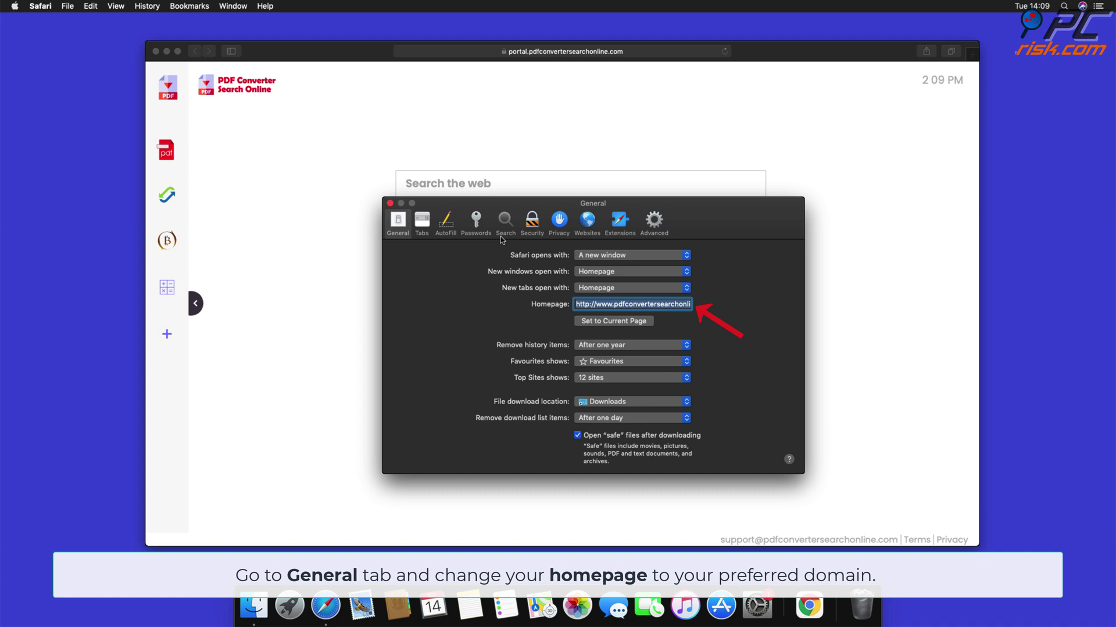
click(591, 304)
drag(577, 305, 768, 319)
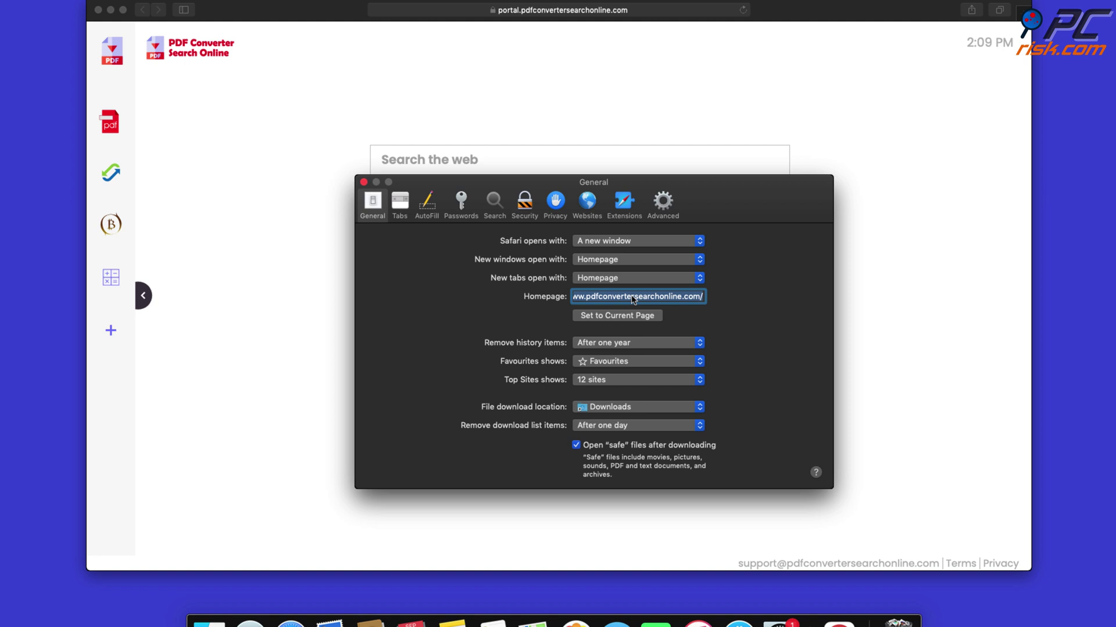
key(BackSpace)
text(www.google.com)
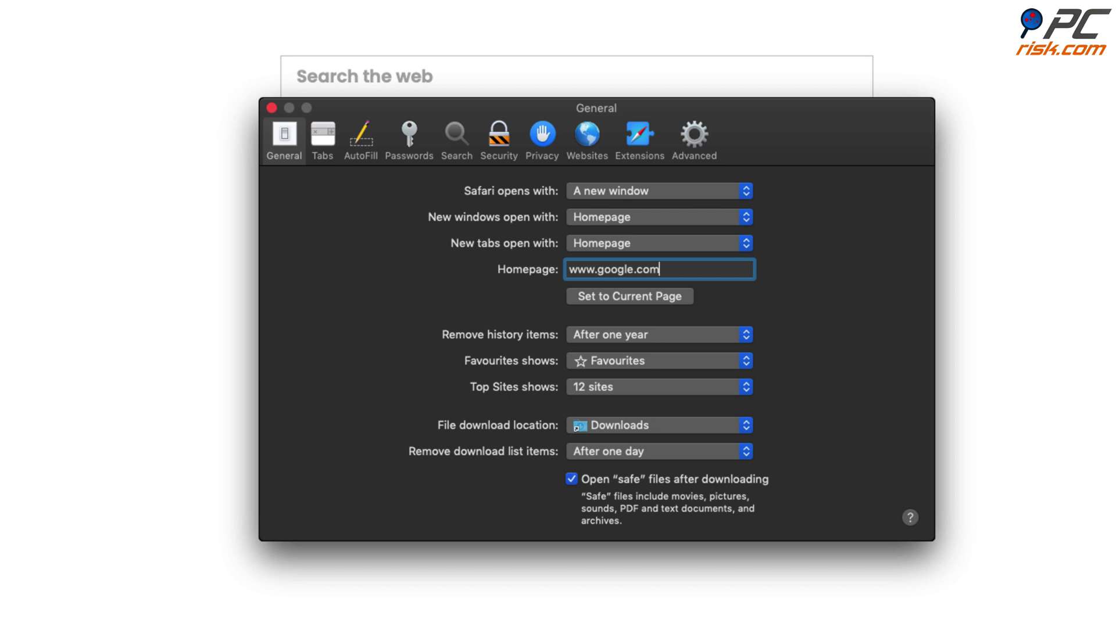
key(Return)
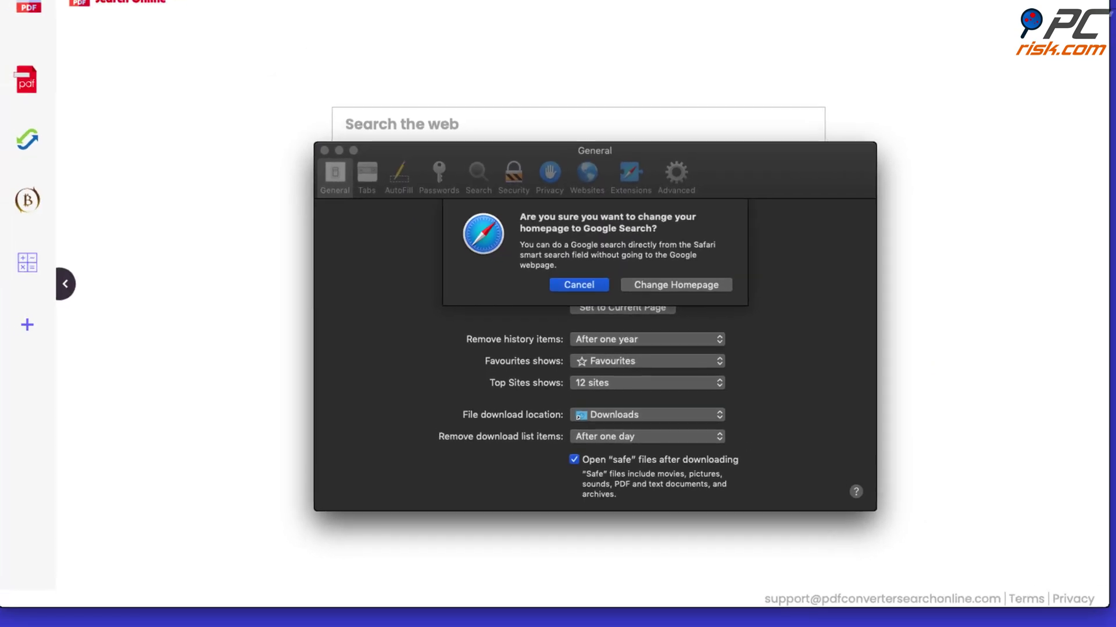
click(674, 304)
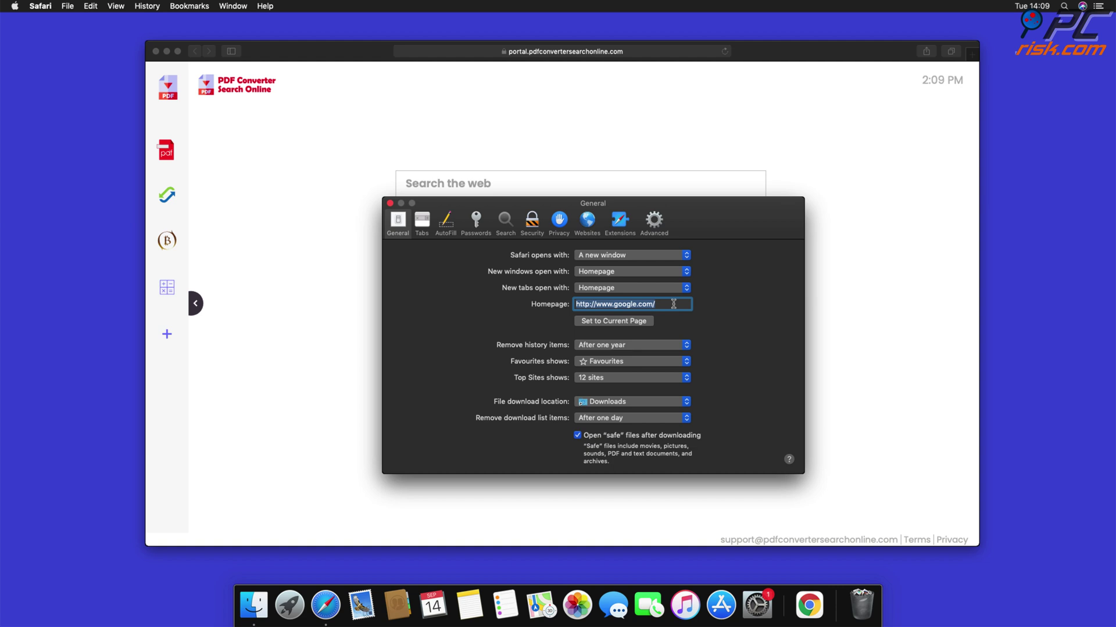
click(390, 203)
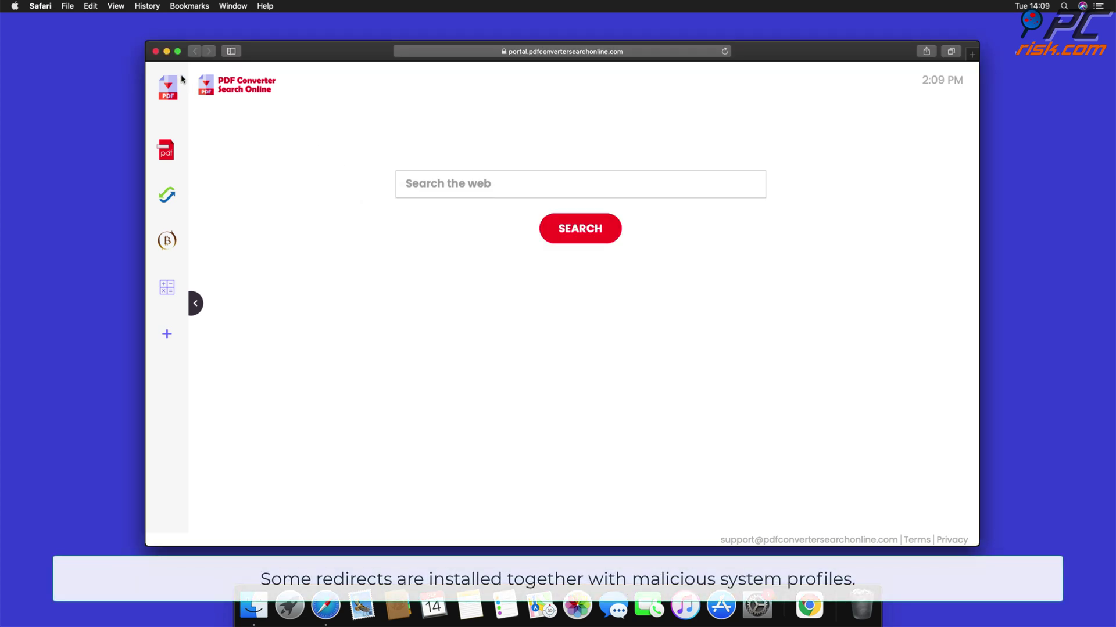
- Close Safari and delete both the user and device TEST PROFILE entries in Profiles
click(155, 52)
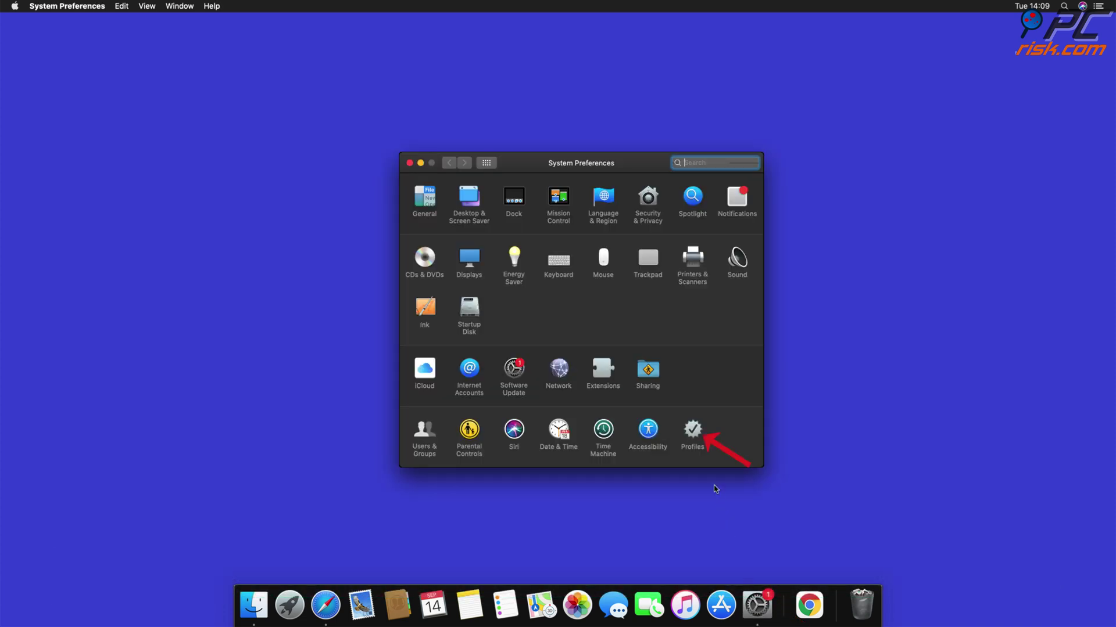
click(693, 435)
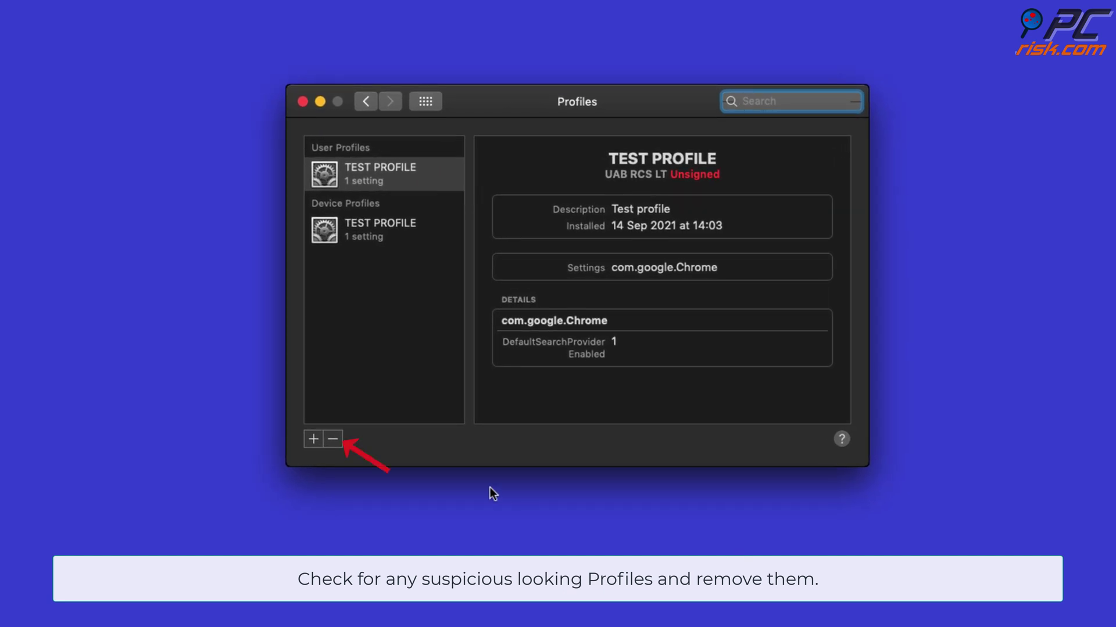
click(332, 440)
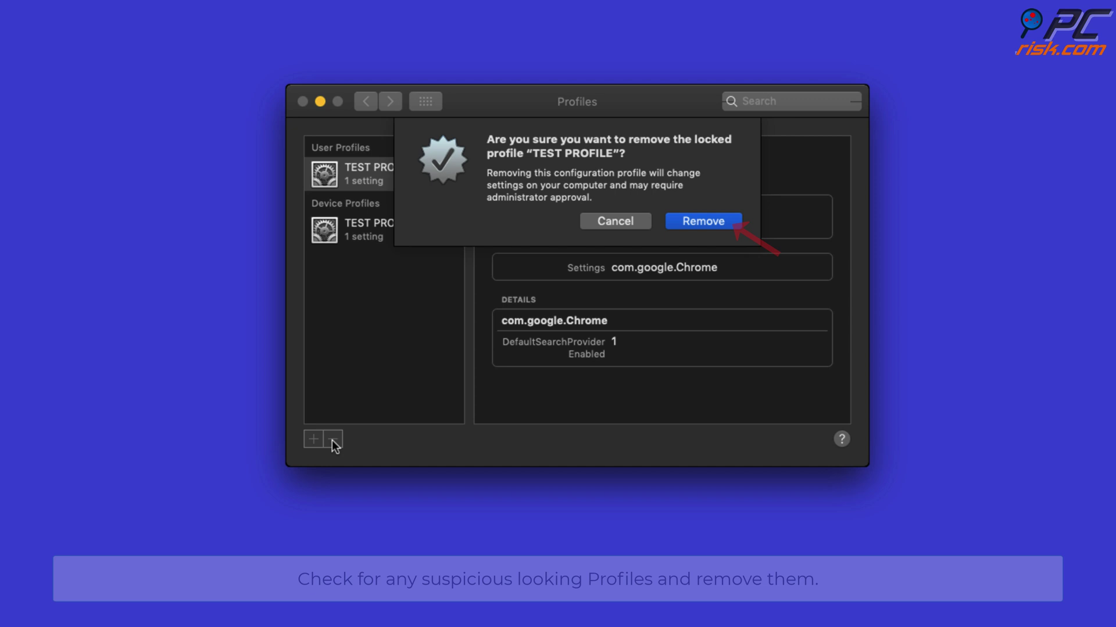
click(714, 227)
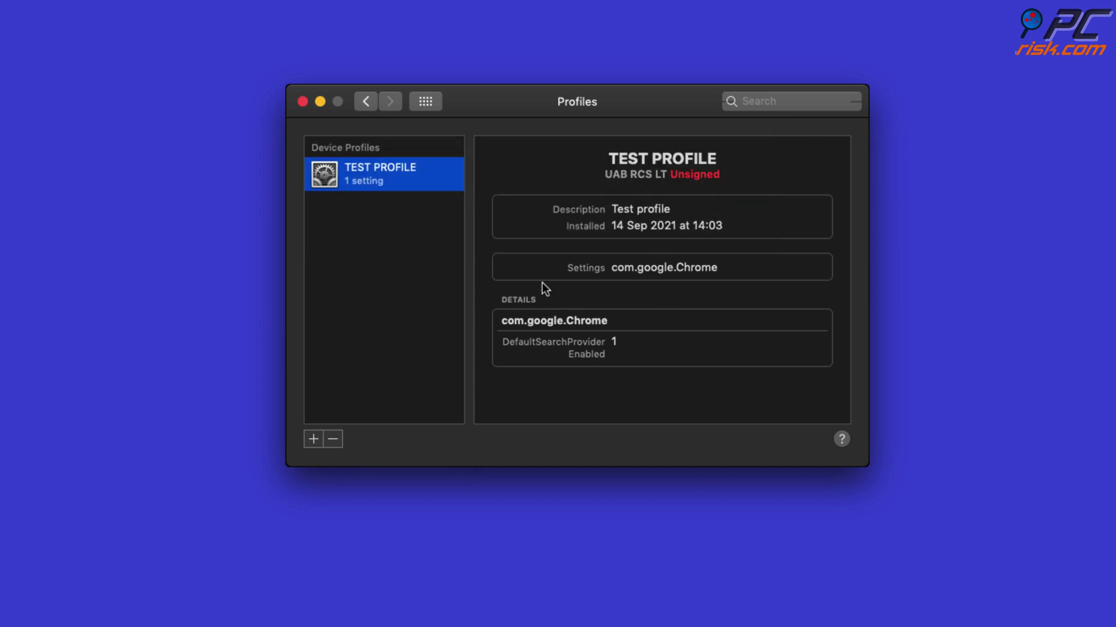
click(332, 440)
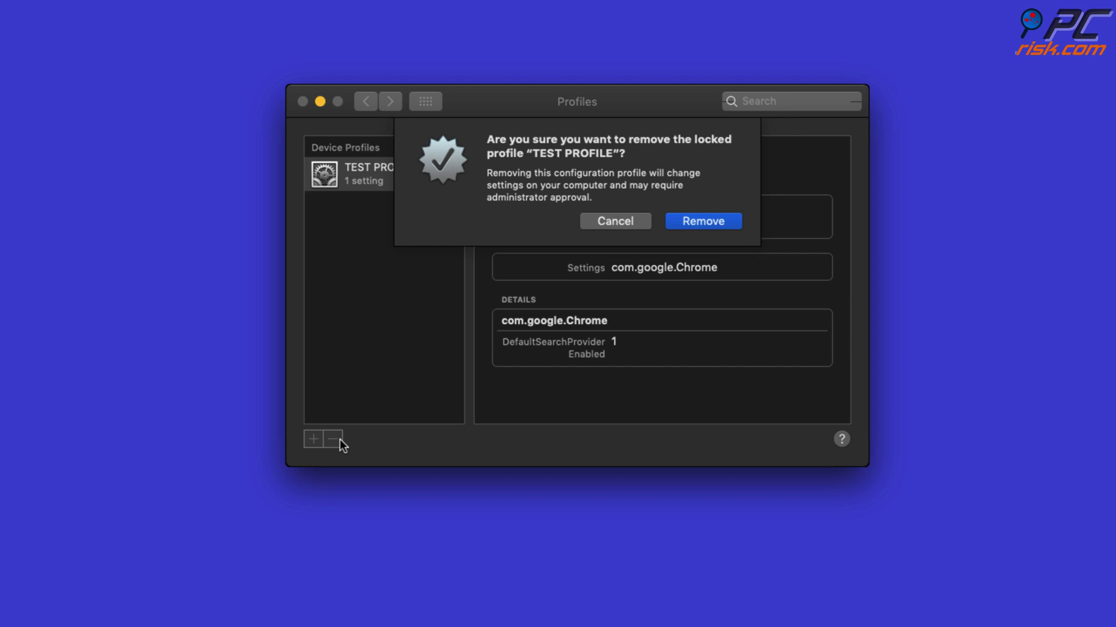
click(697, 223)
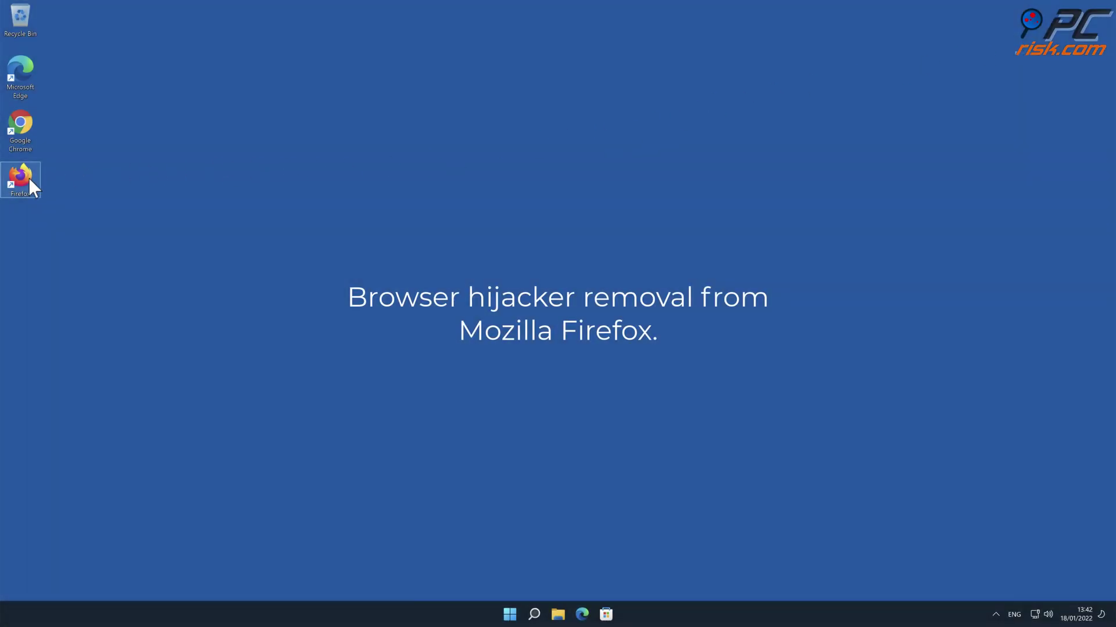
- Launch Firefox and remove the Safe Browsing extension from Add-ons and themes
double_click(28, 178)
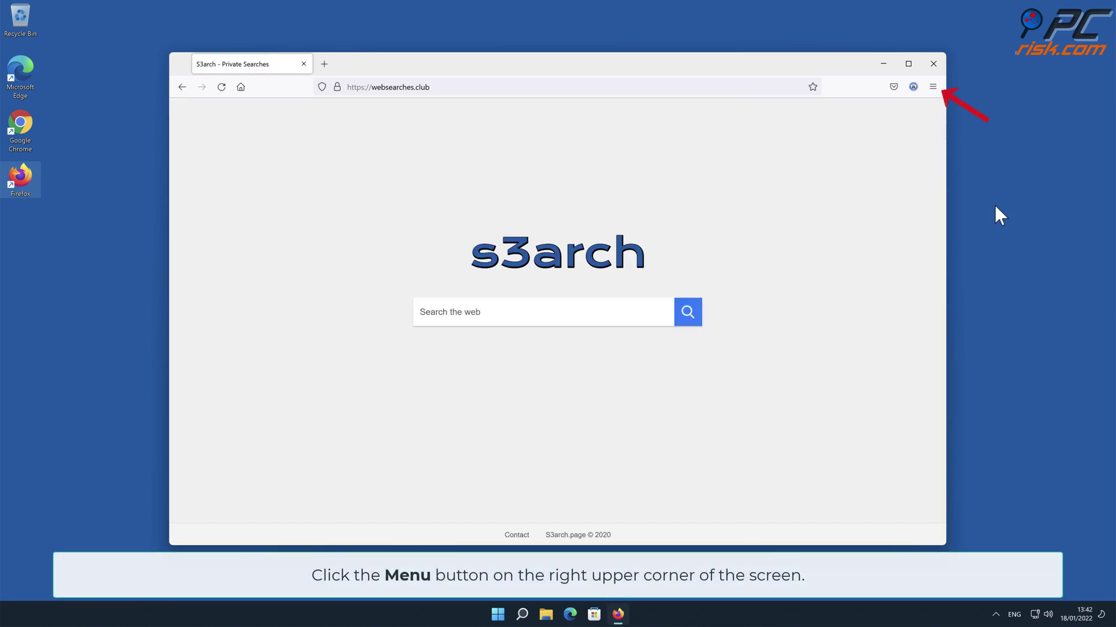
click(932, 87)
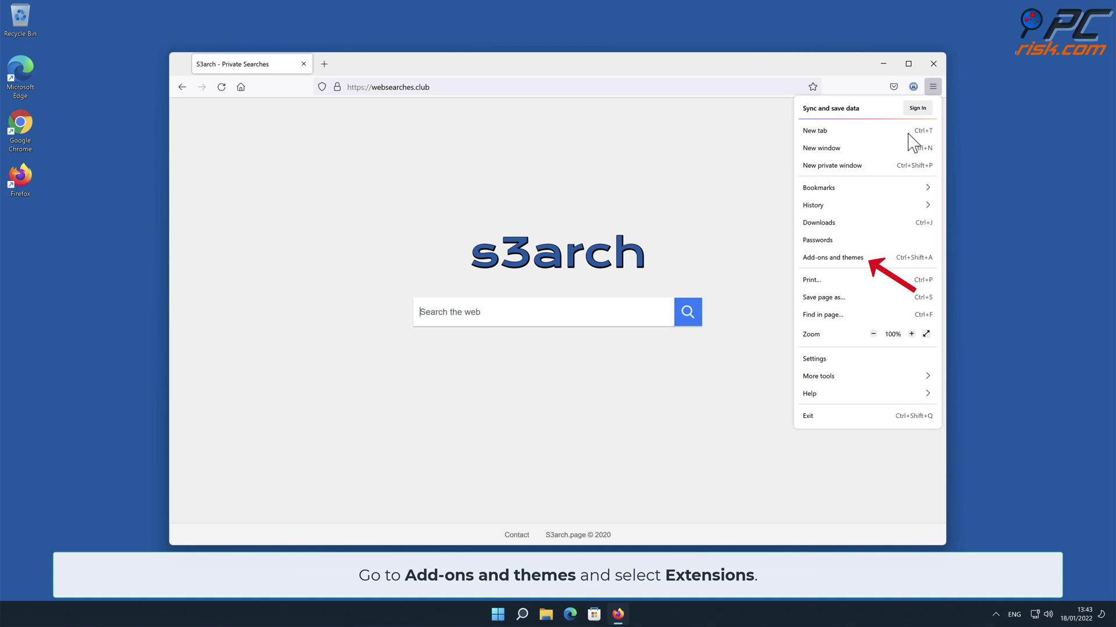
click(877, 258)
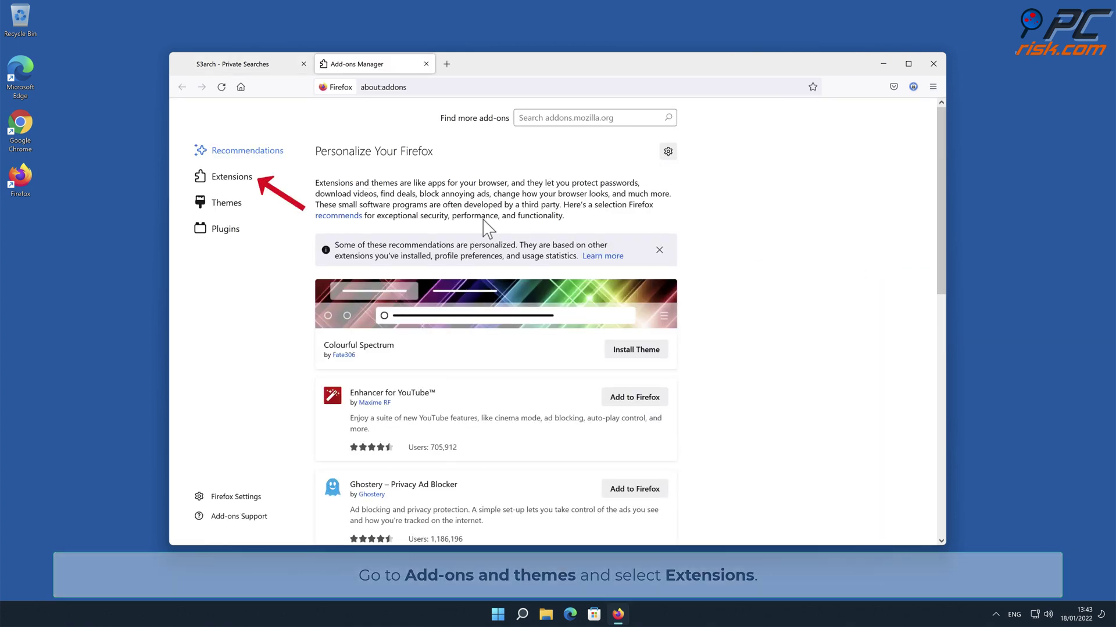
click(251, 185)
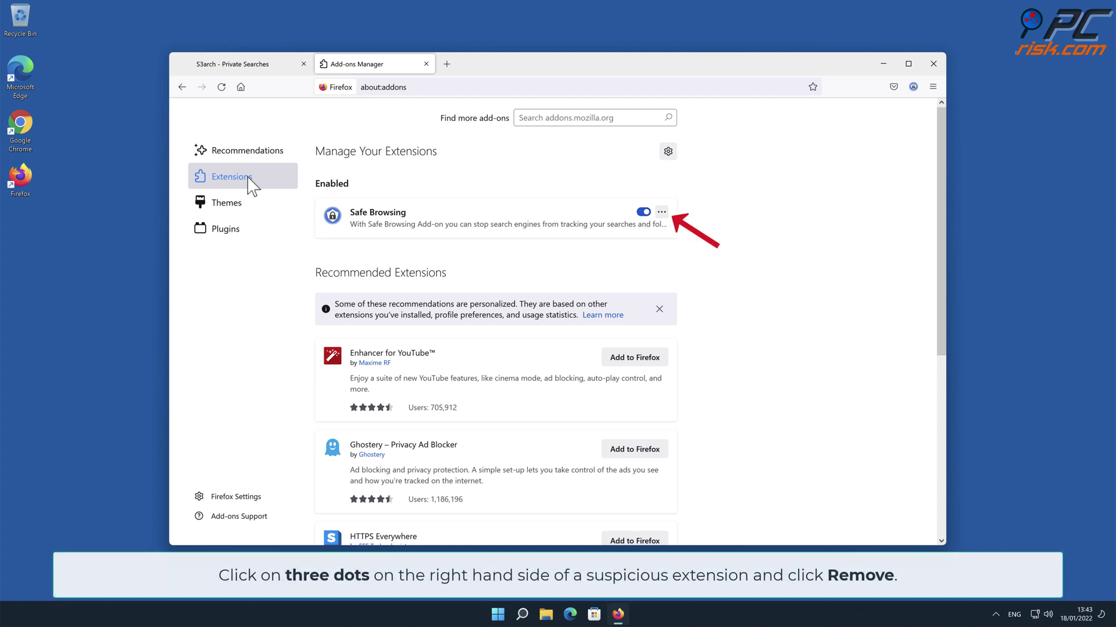
click(662, 211)
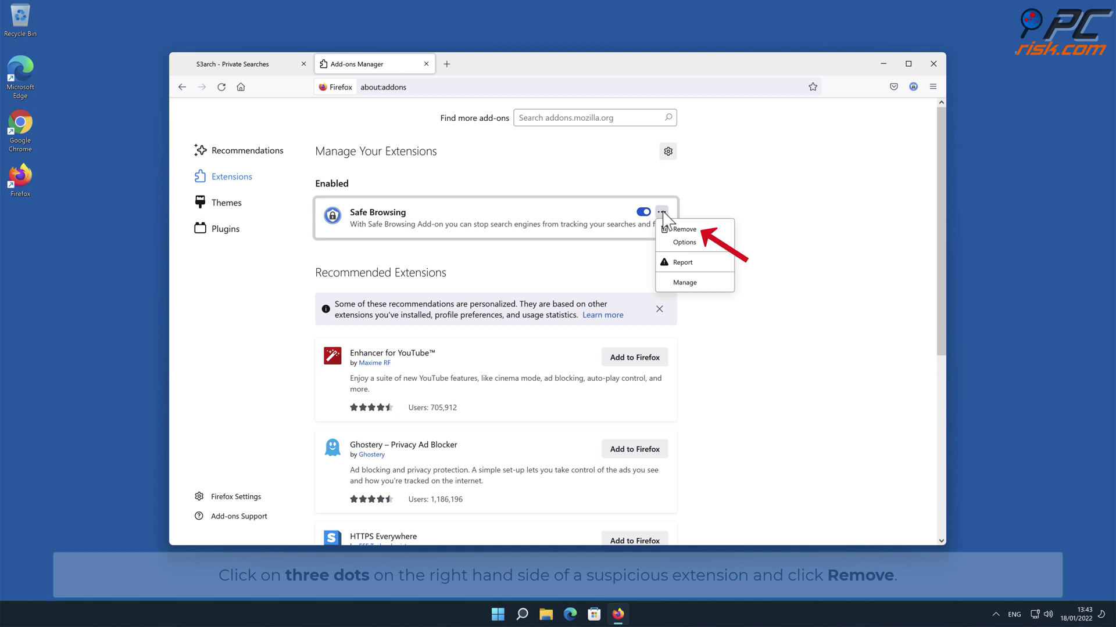
click(678, 228)
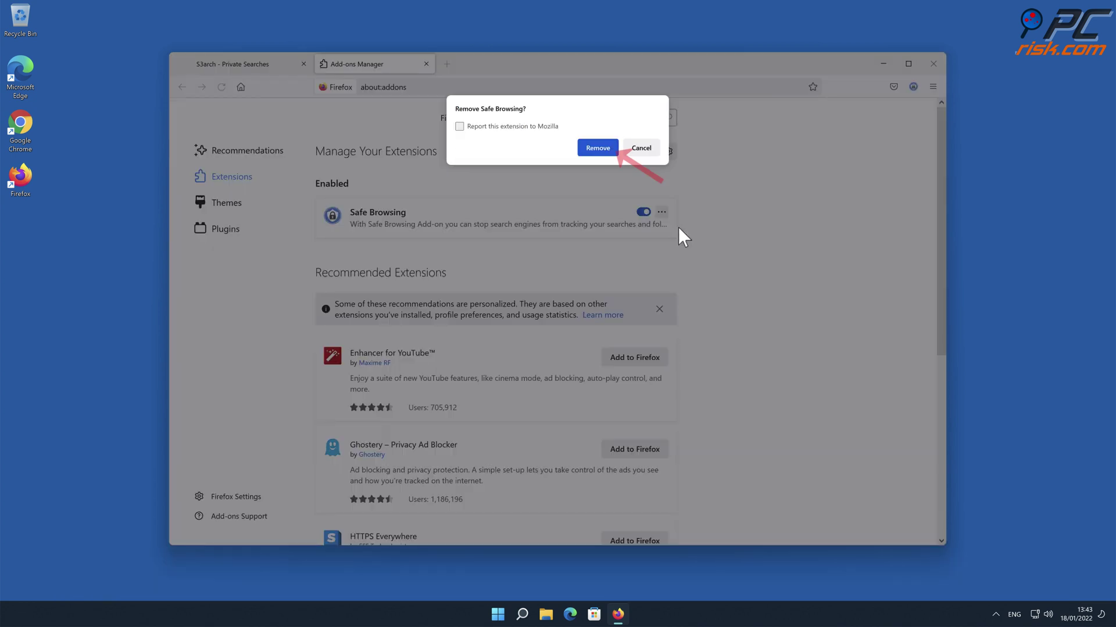
click(602, 150)
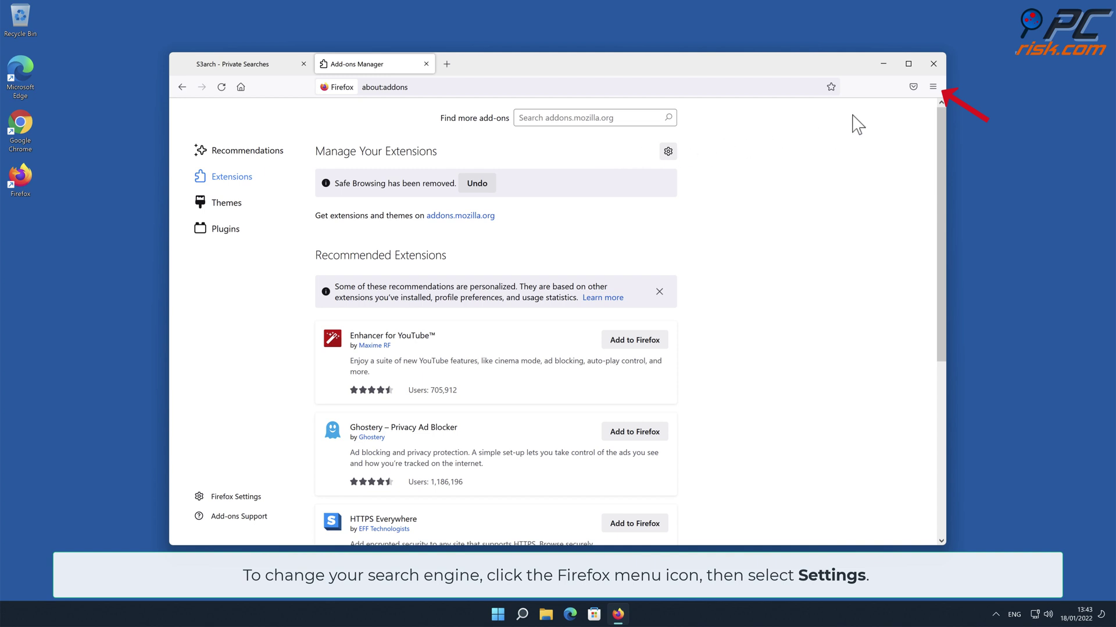
- Switch Firefox's default search engine from Amazon.com to Google, then view the Home settings
click(932, 87)
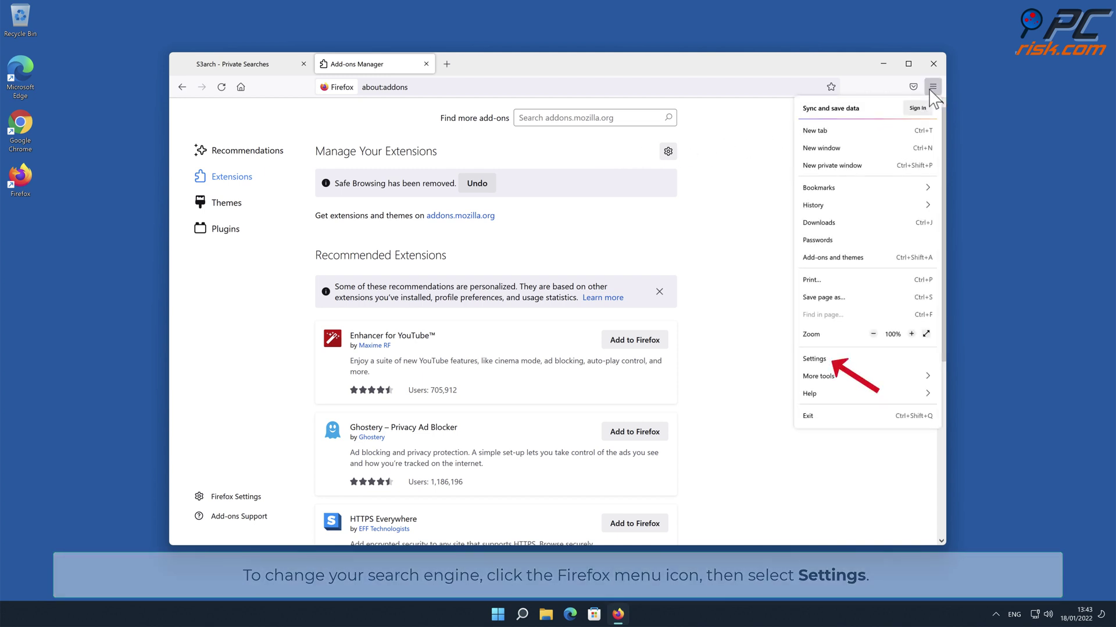
click(827, 361)
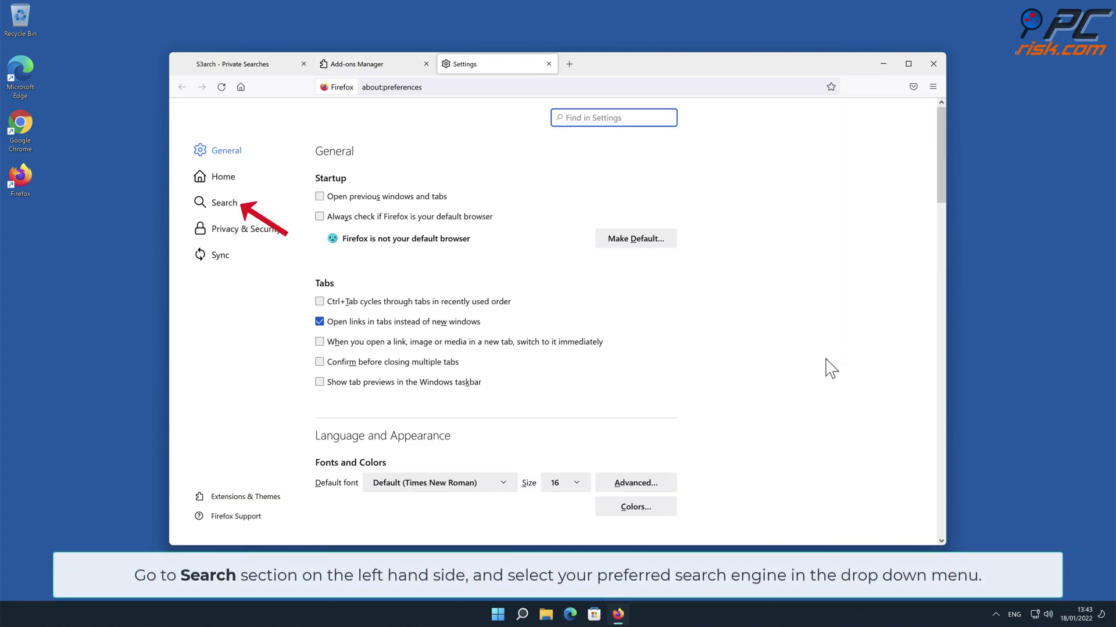
click(224, 212)
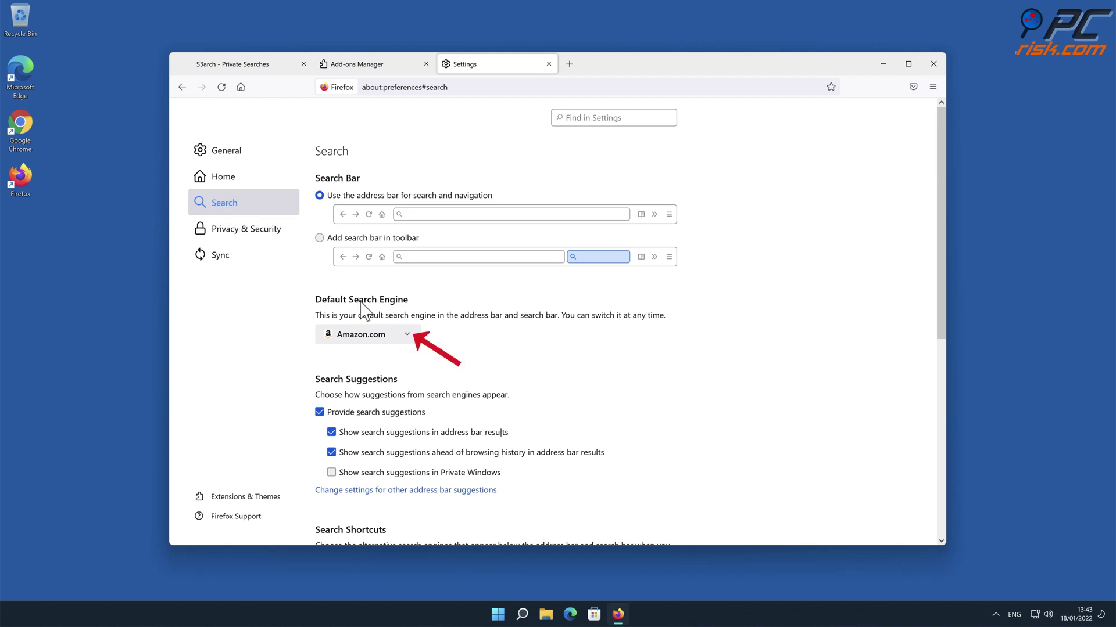
click(407, 335)
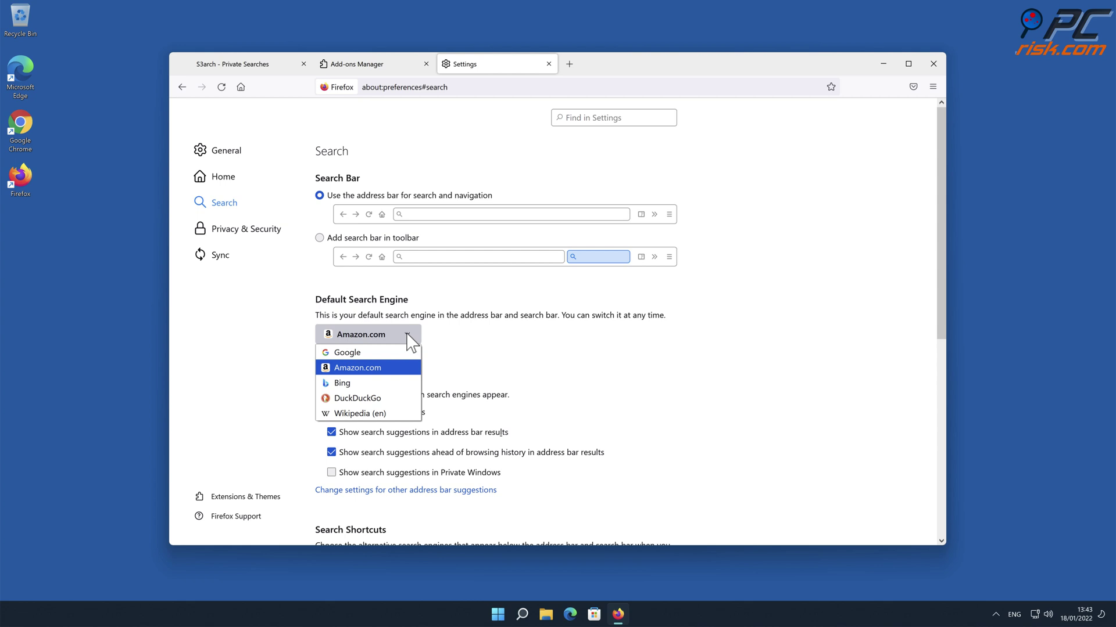
click(378, 354)
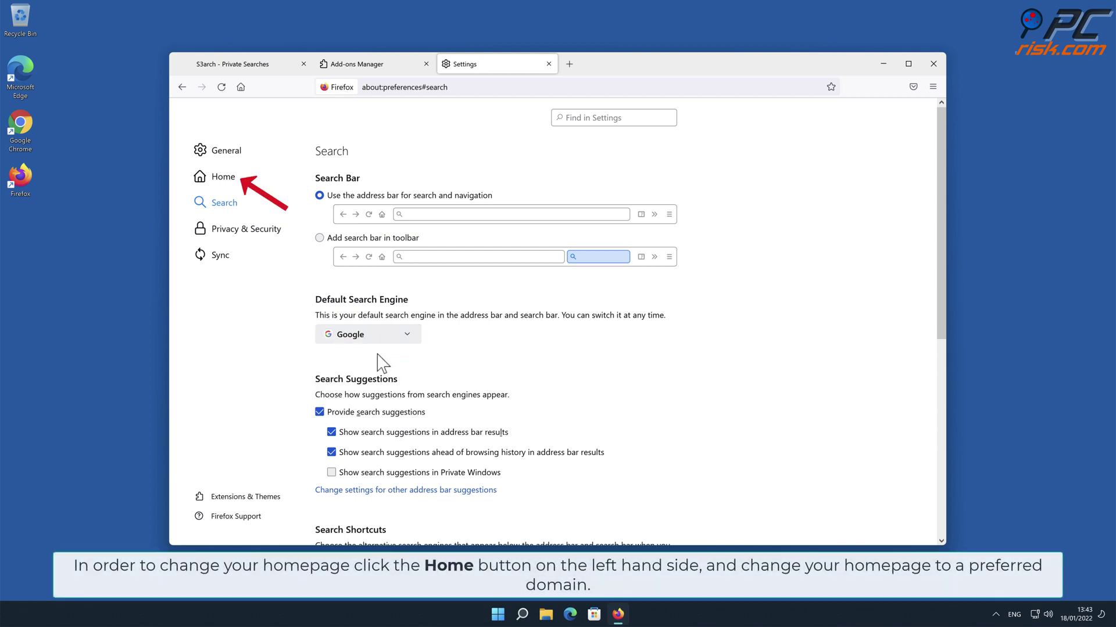
click(224, 182)
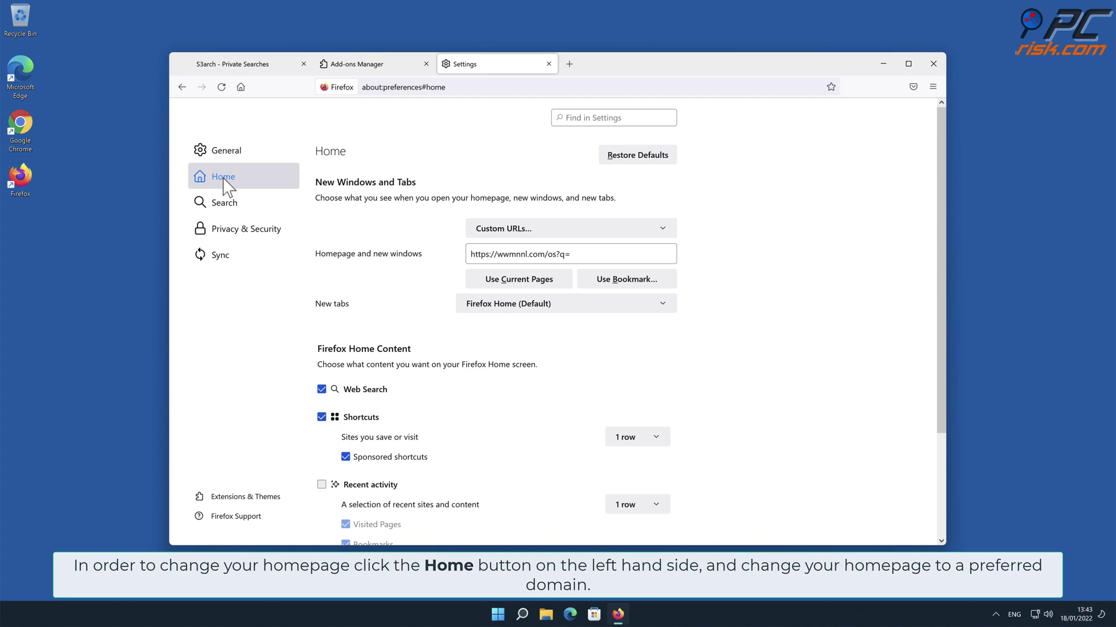